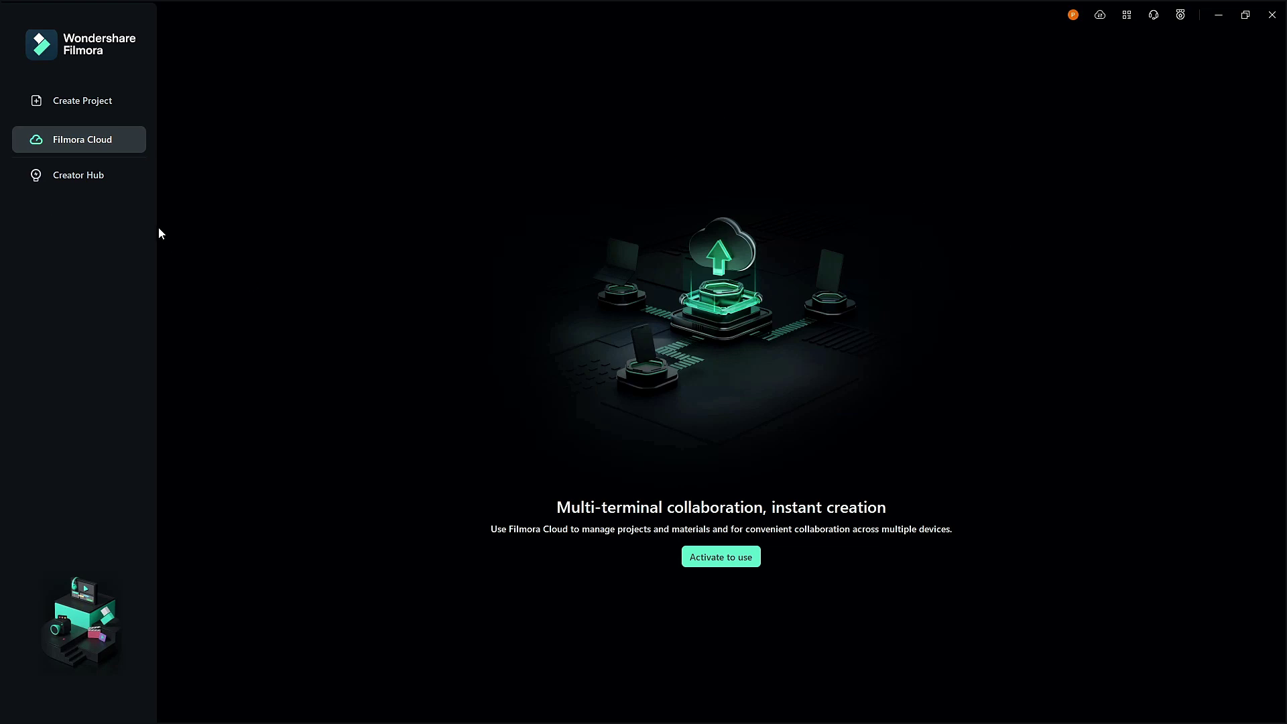
Browse the Creator Hub tutorials page, scrolling through its listings.
click(81, 177)
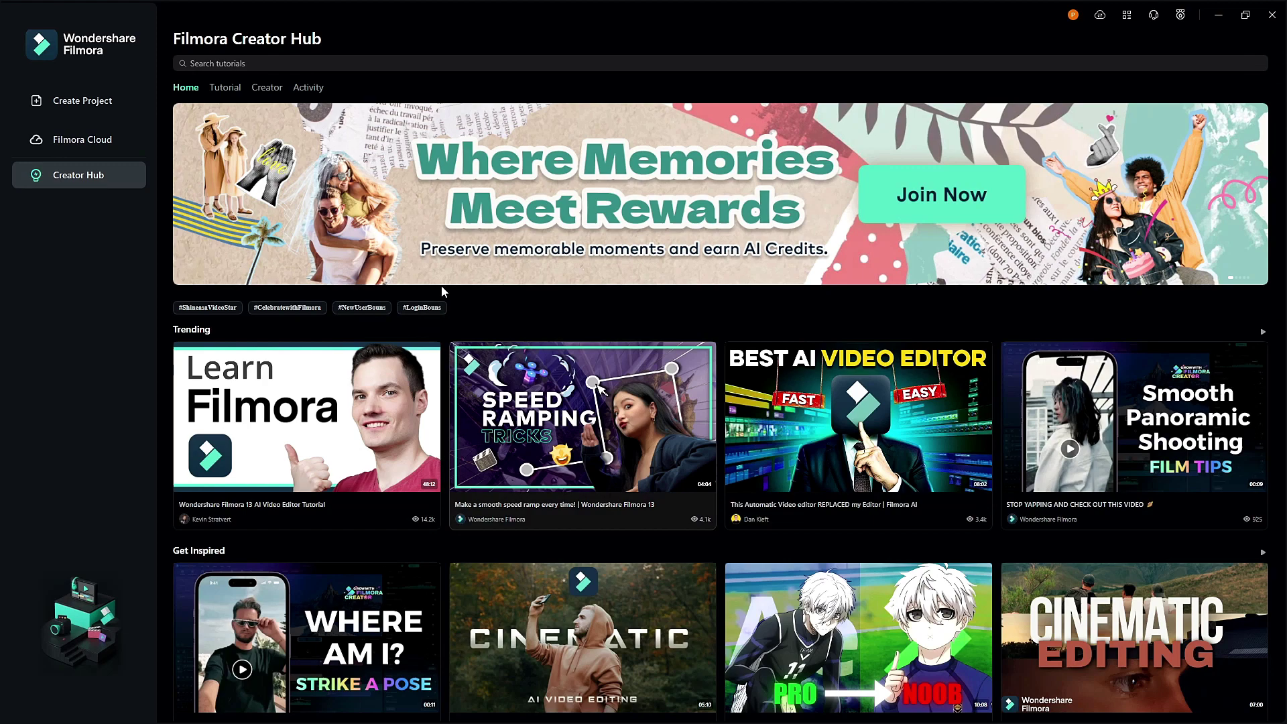
scroll(1233, 307, down, 5)
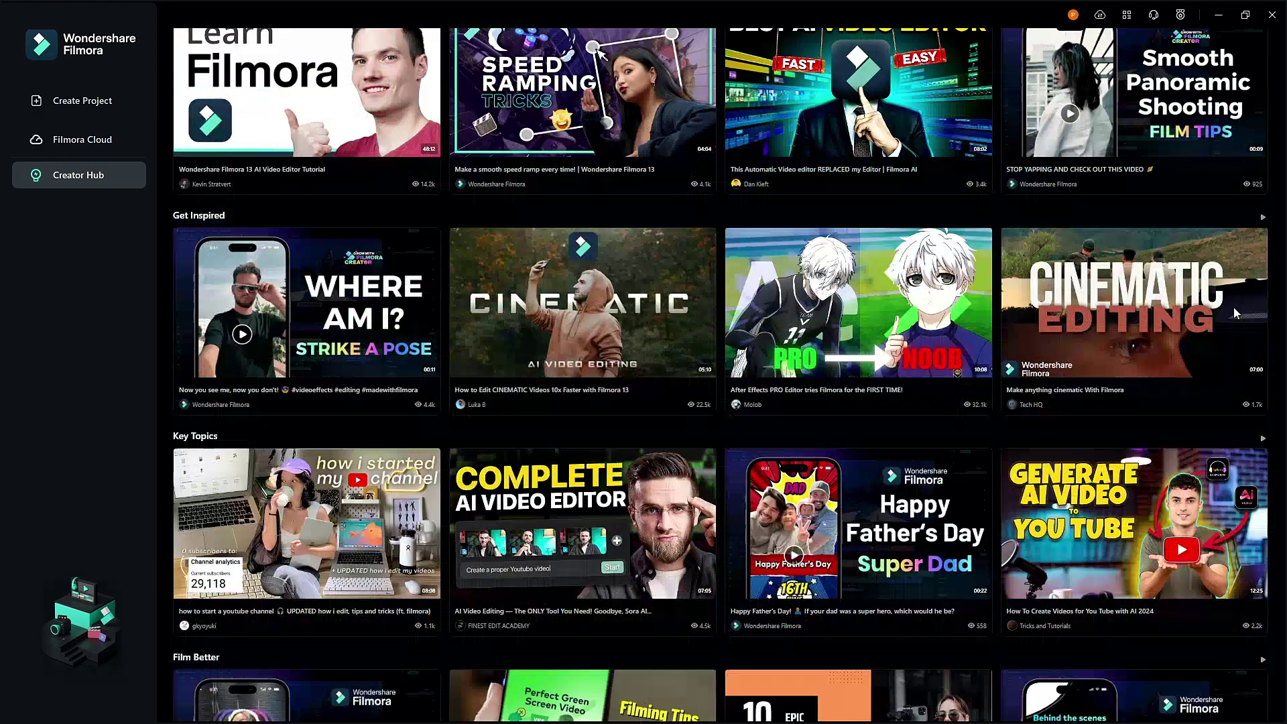
scroll(1260, 394, down, 3)
scroll(1260, 394, down, 2)
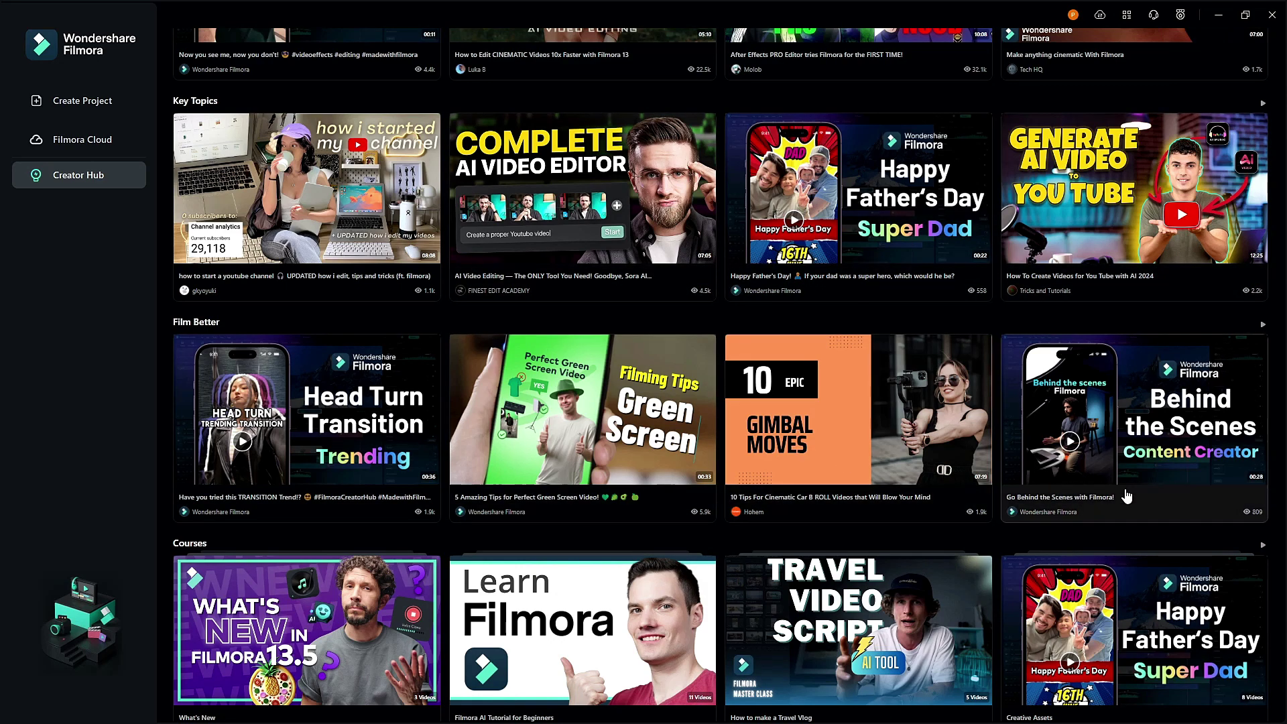
scroll(1206, 511, up, 10)
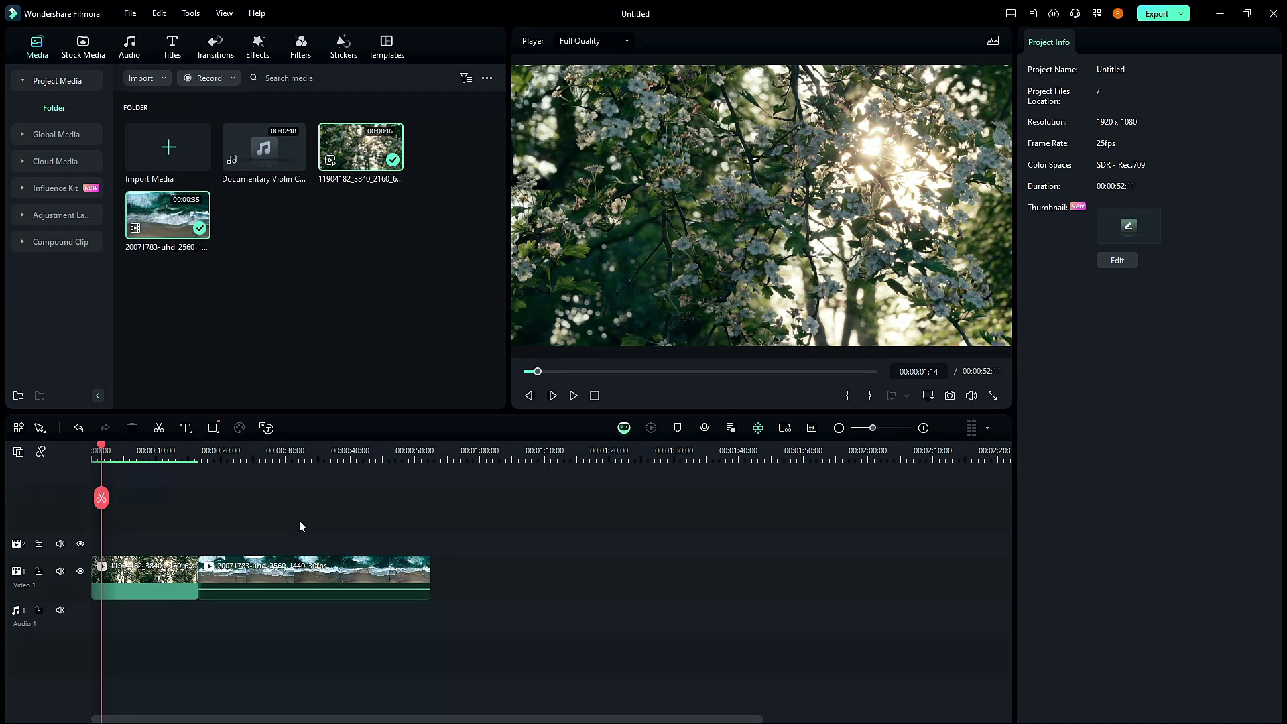
drag(164, 458, 333, 446)
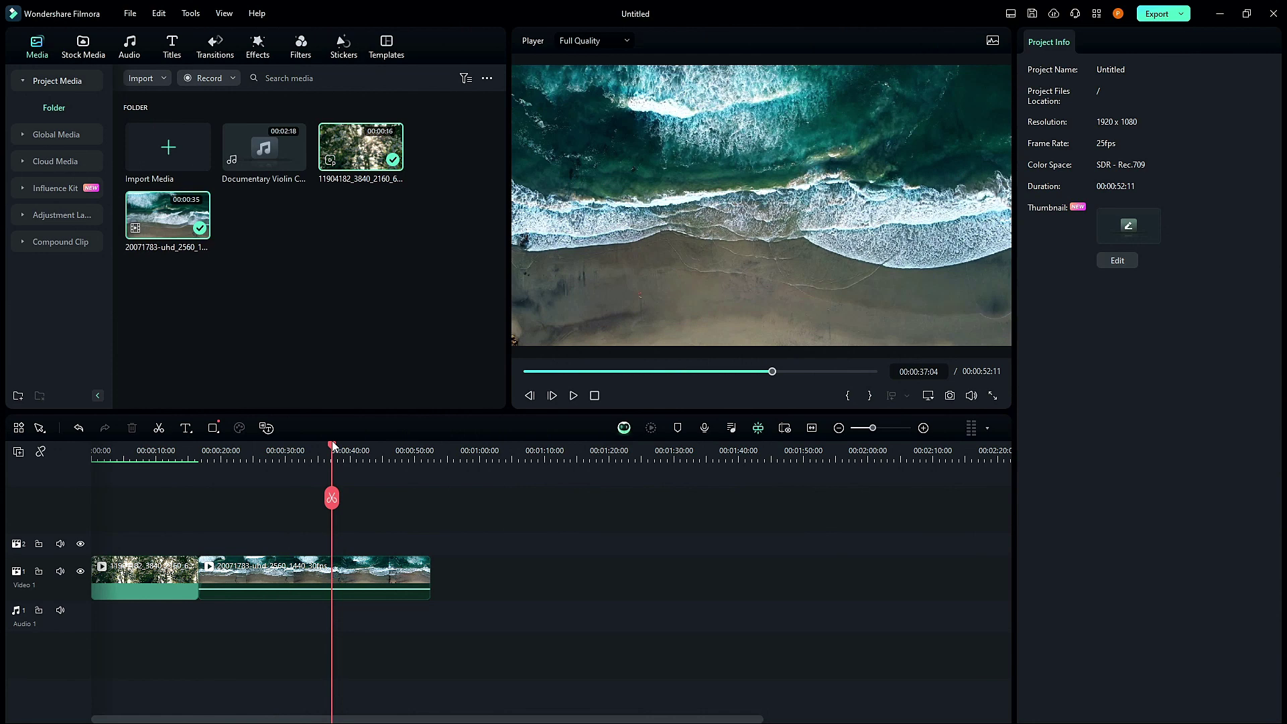
drag(333, 445, 74, 482)
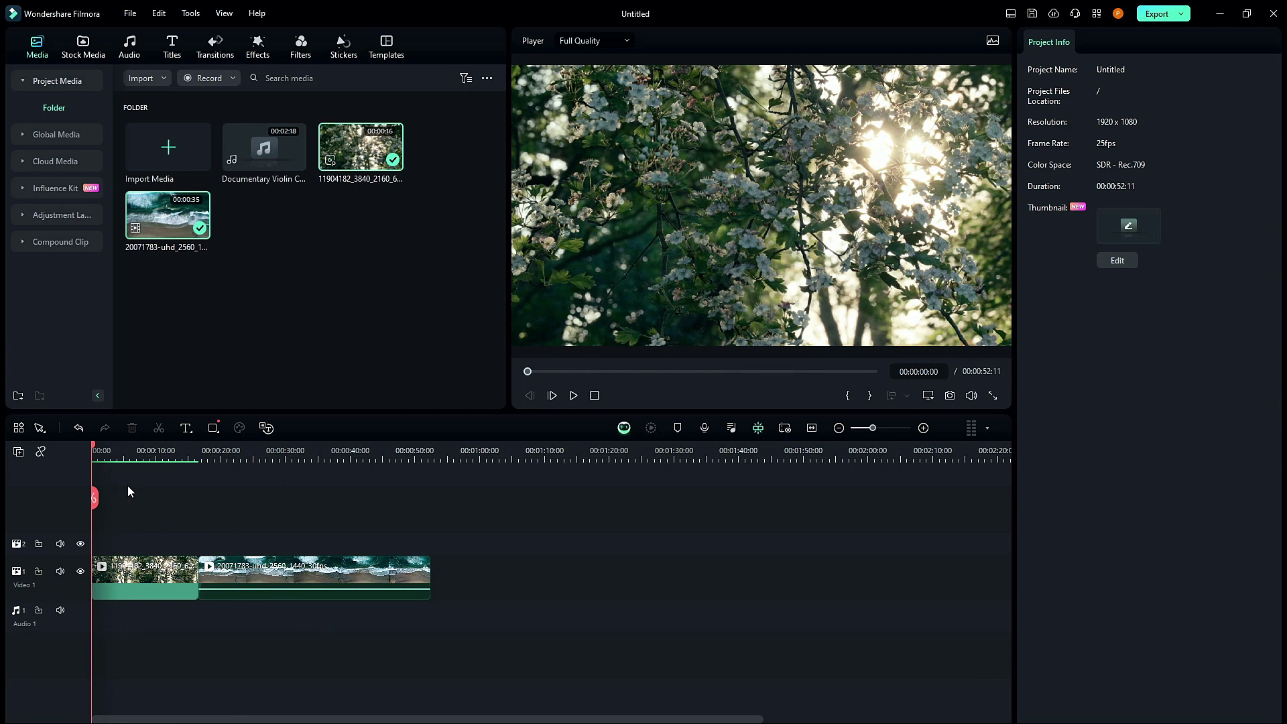
click(369, 291)
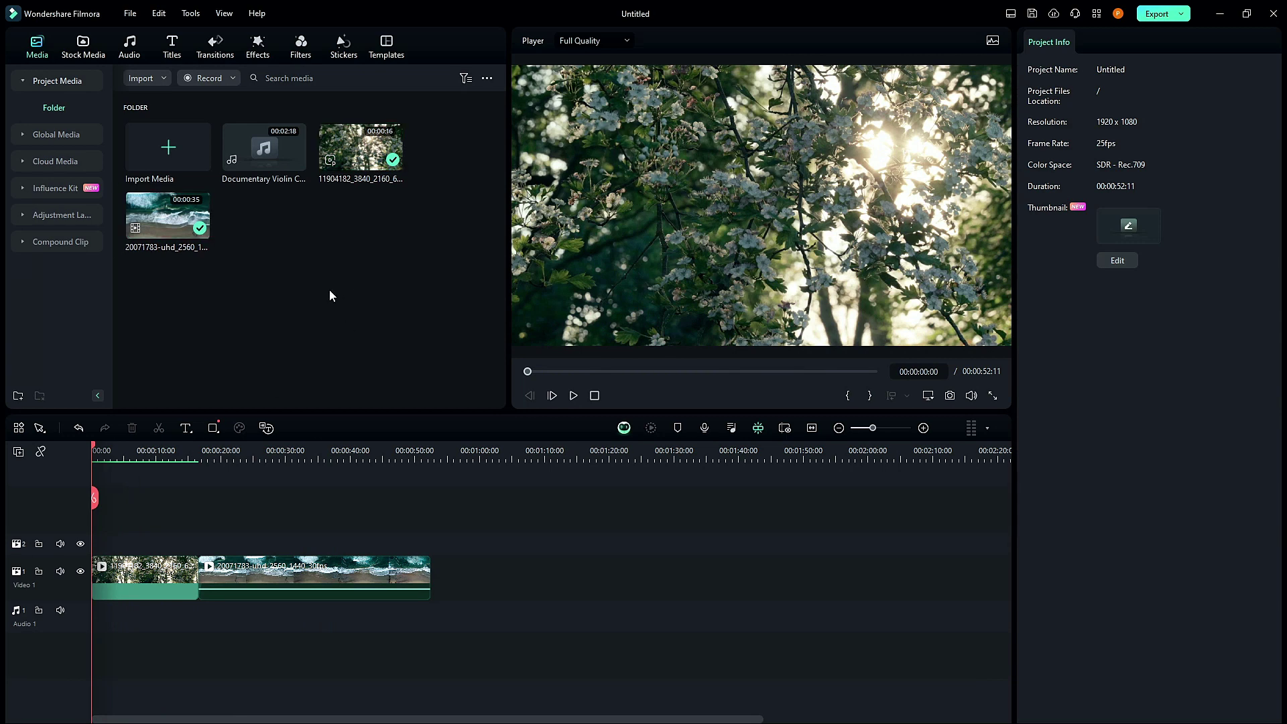
Add Documentary Violin to Audio 1 and play it from the start.
mouse_move(265, 153)
mouse_down()
mouse_move(72, 640)
mouse_move(76, 611)
mouse_up()
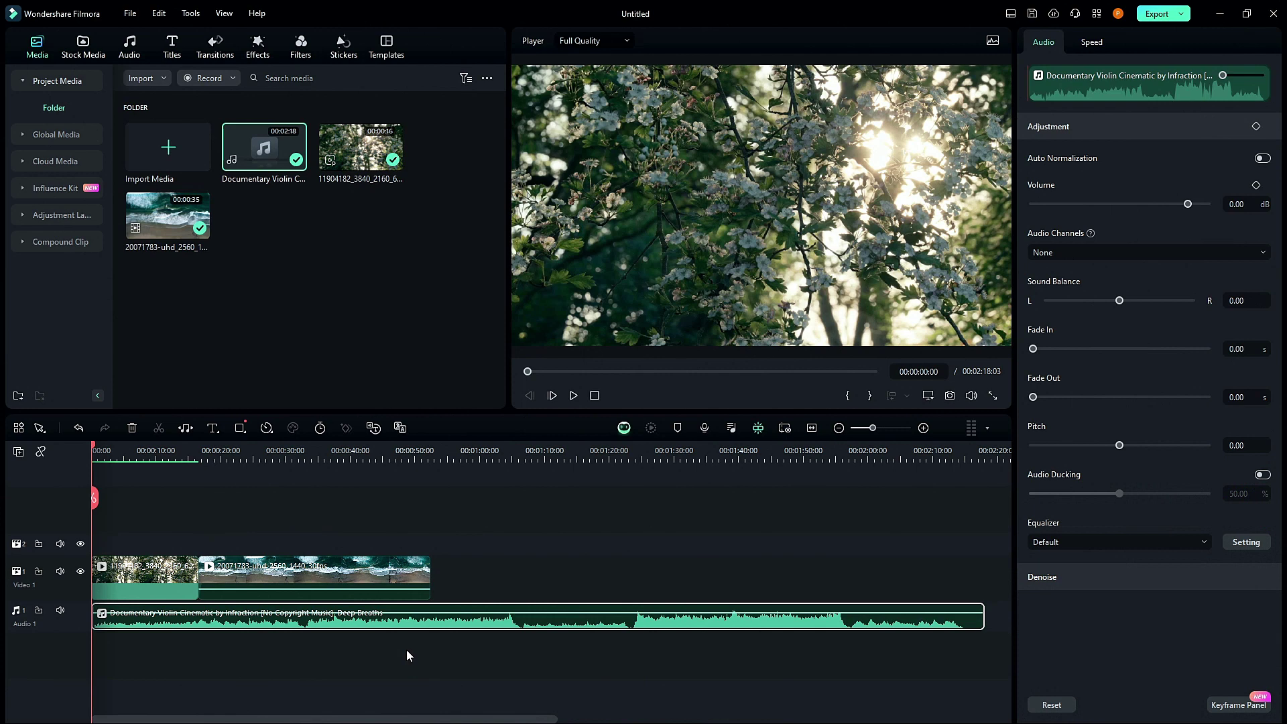
click(124, 460)
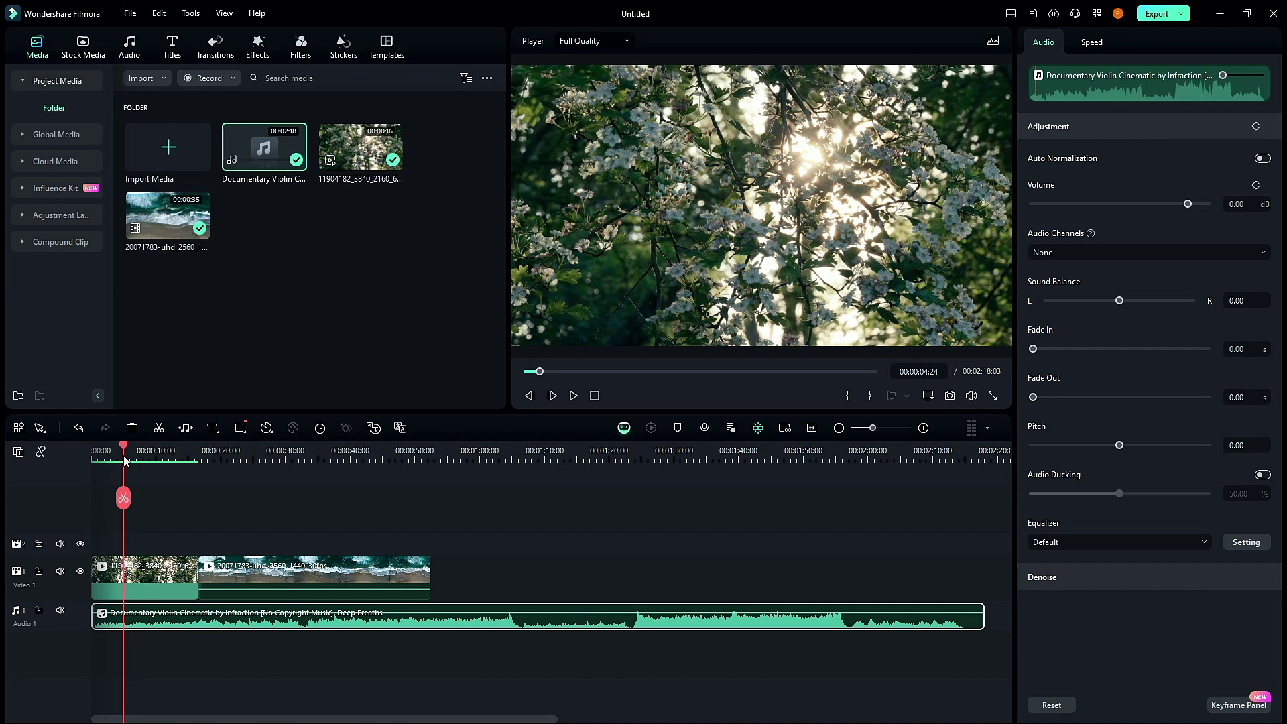
drag(124, 460, 94, 460)
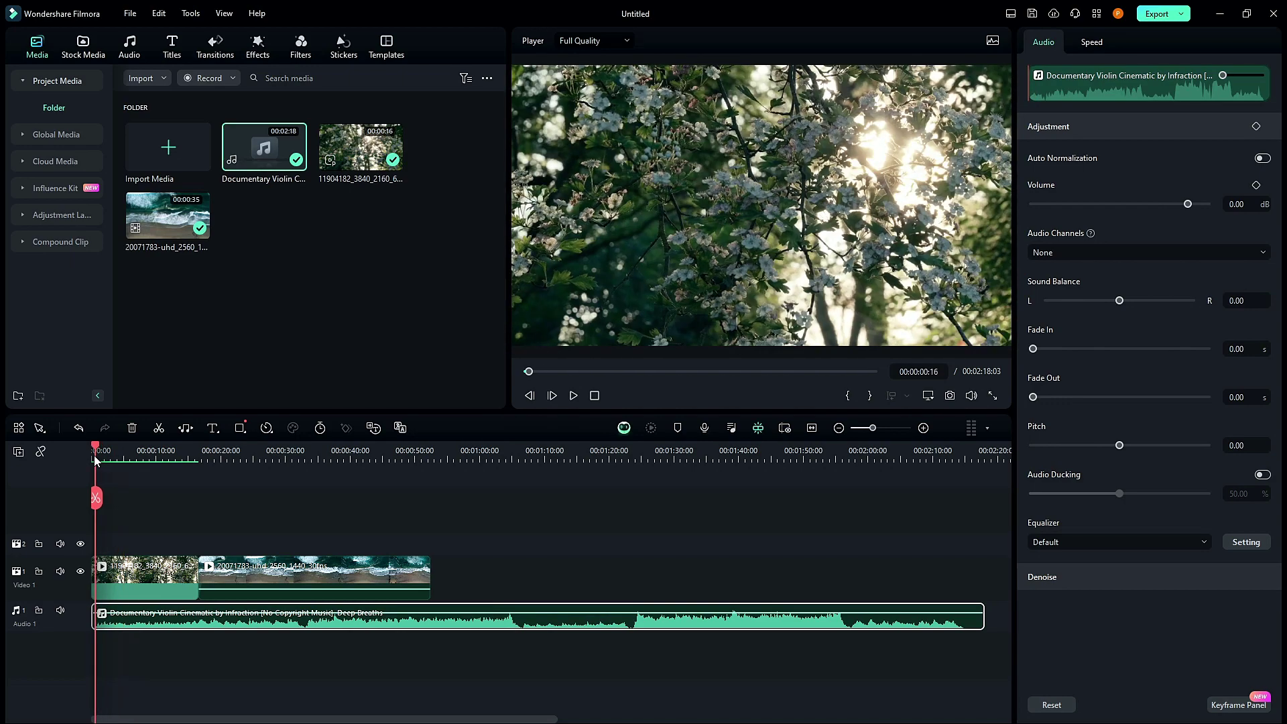
click(573, 399)
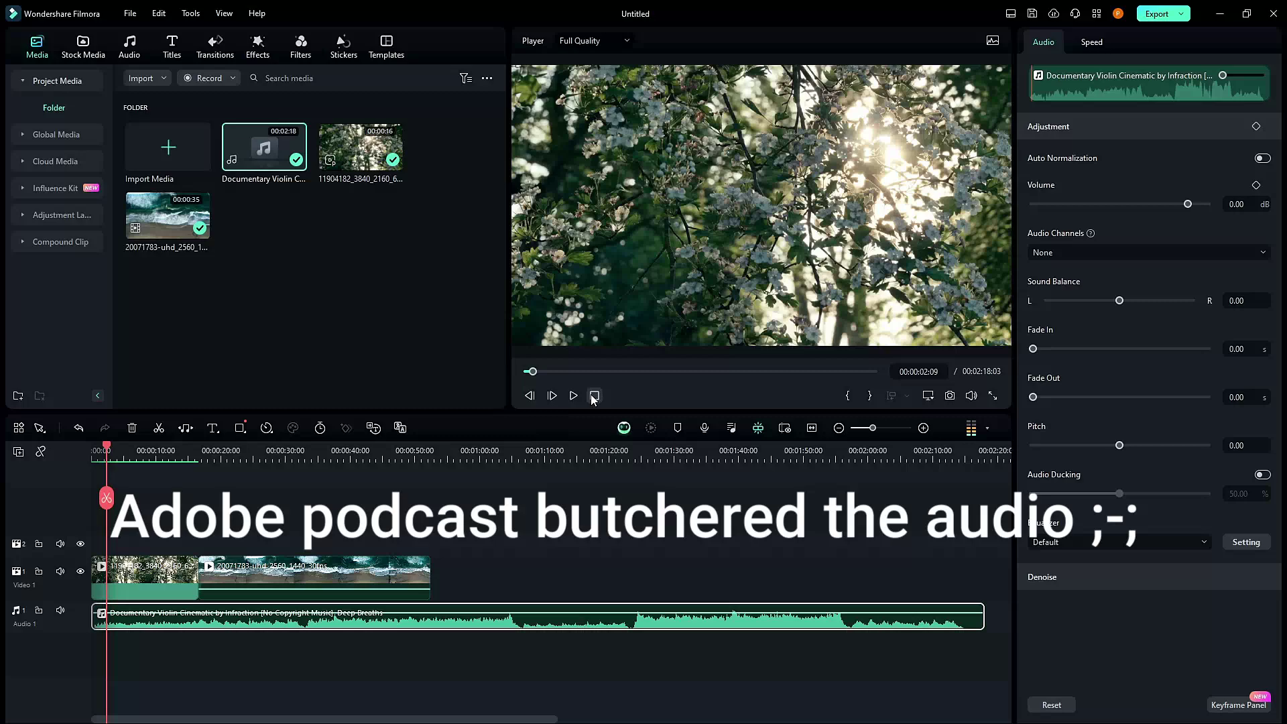
click(594, 395)
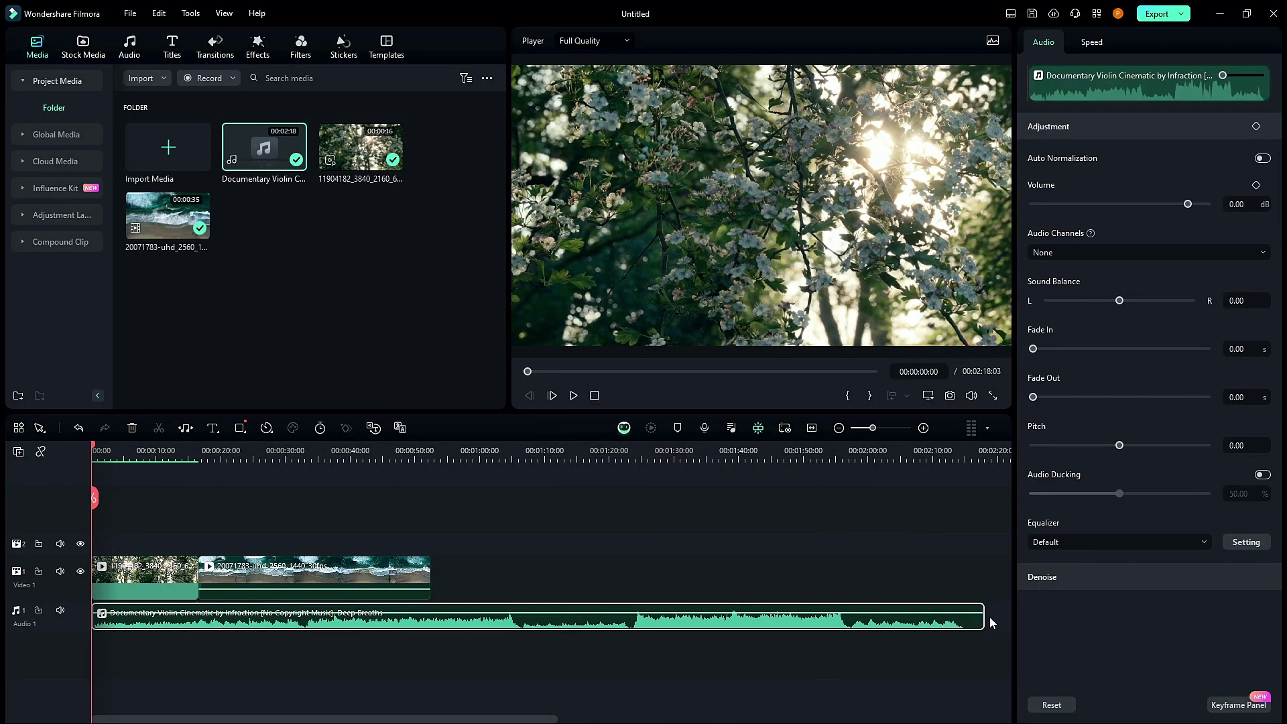
Trim the violin music to end with the video at 52 seconds.
drag(983, 621, 429, 611)
drag(192, 454, 237, 454)
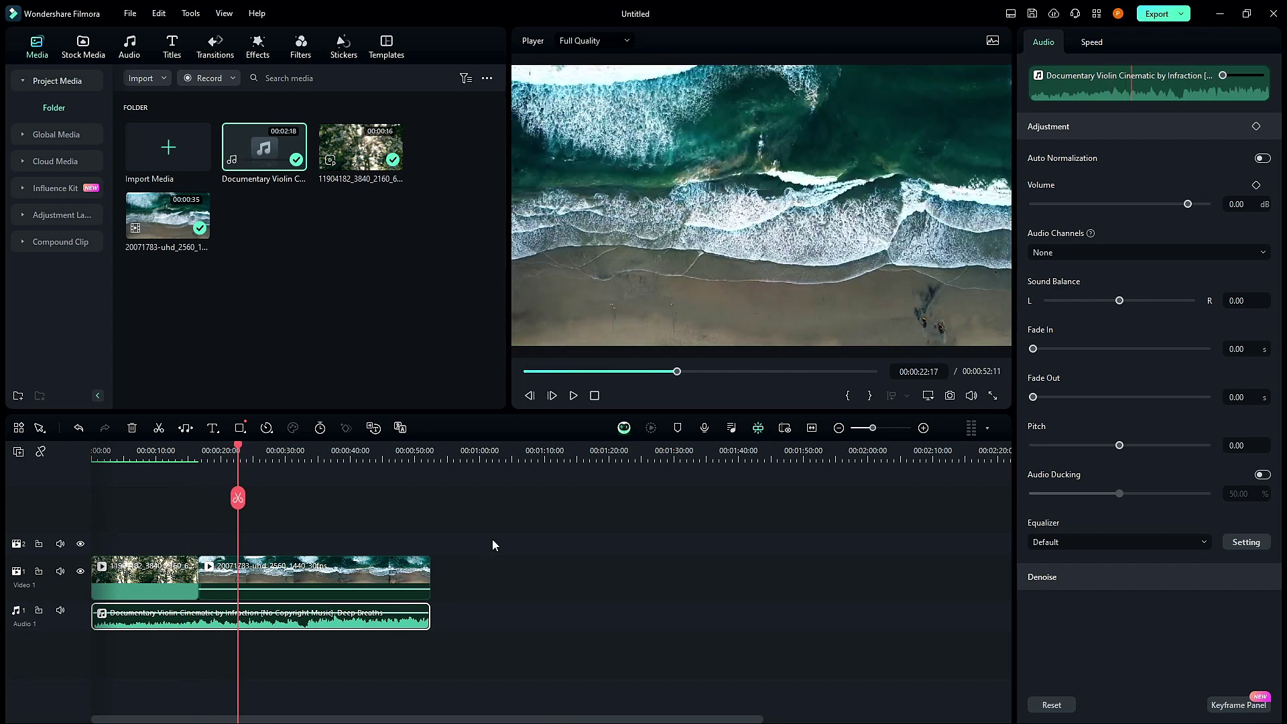
click(639, 606)
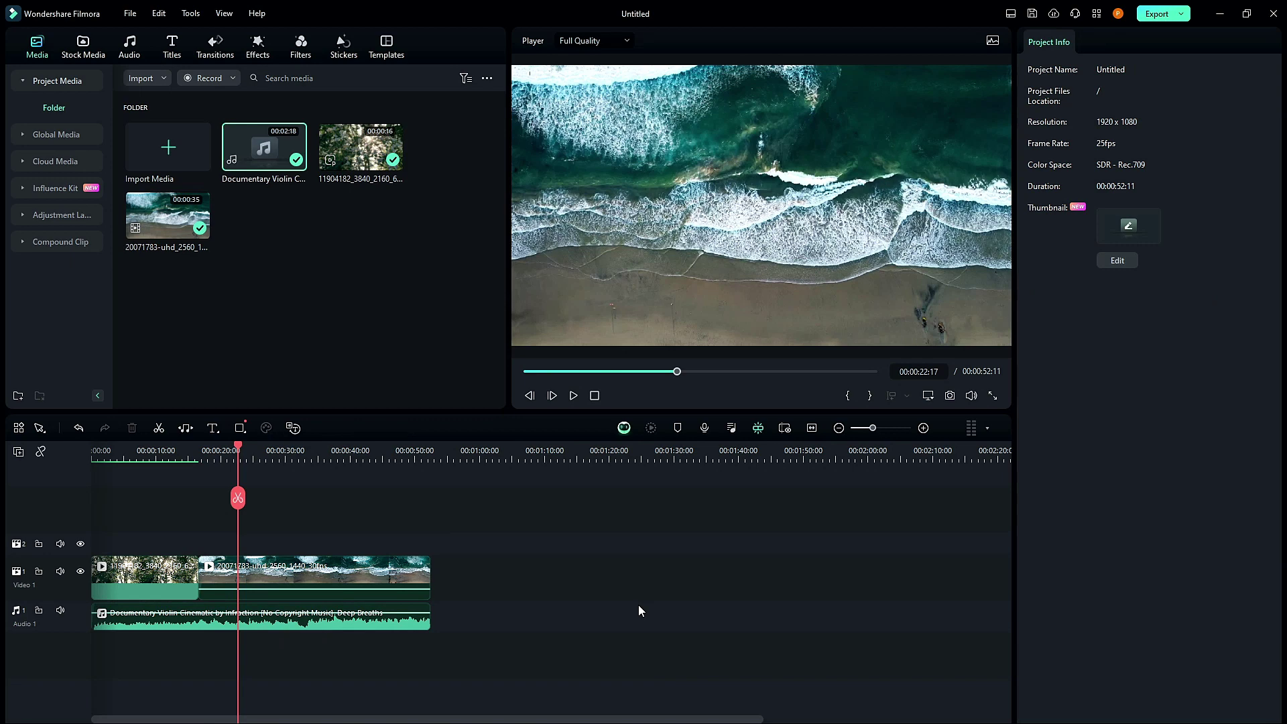
Shorten the beach clip by trimming its right edge.
click(376, 574)
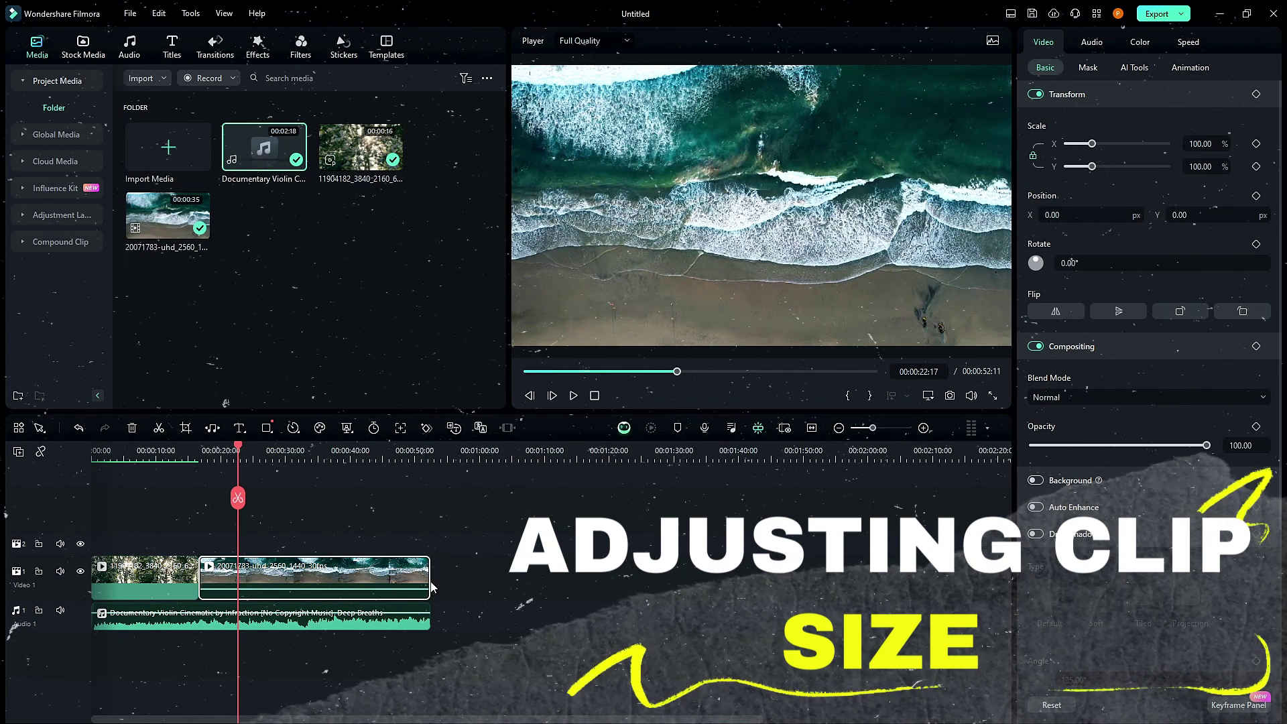
drag(430, 582, 307, 582)
click(243, 514)
click(300, 579)
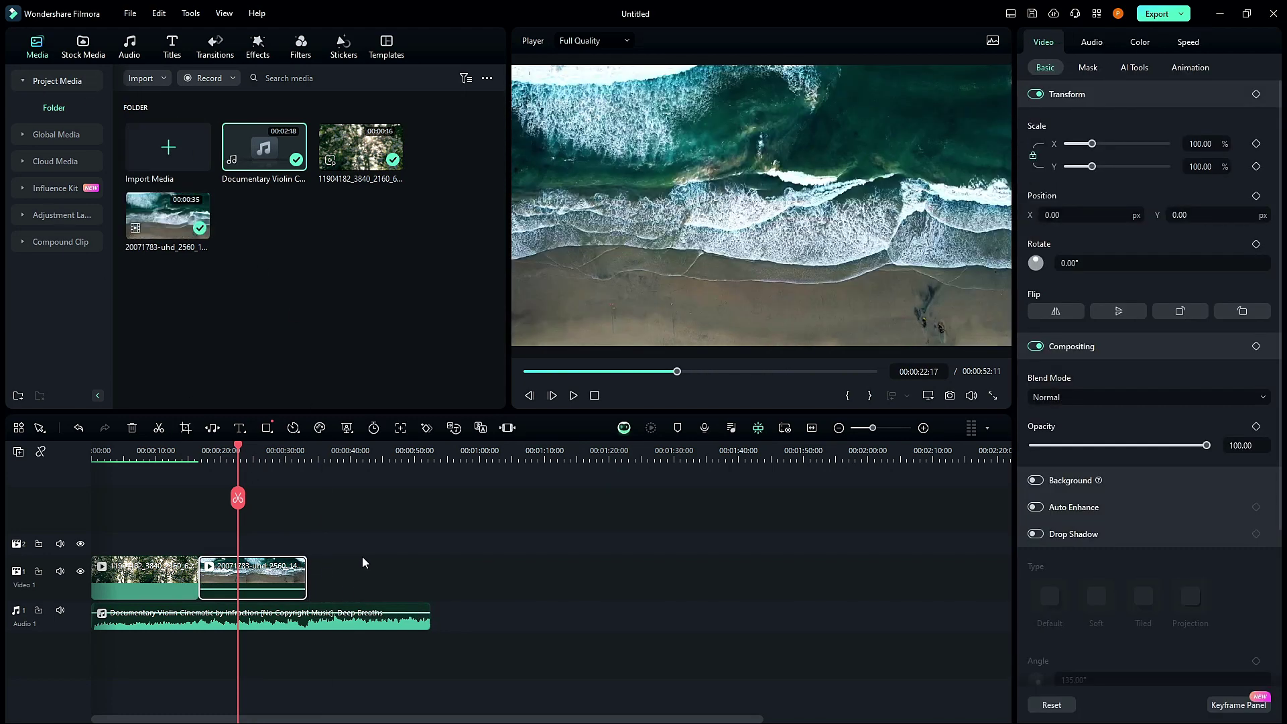
Add the Niagara Falls aerial stock clip after the beach clip and close the gap.
click(82, 44)
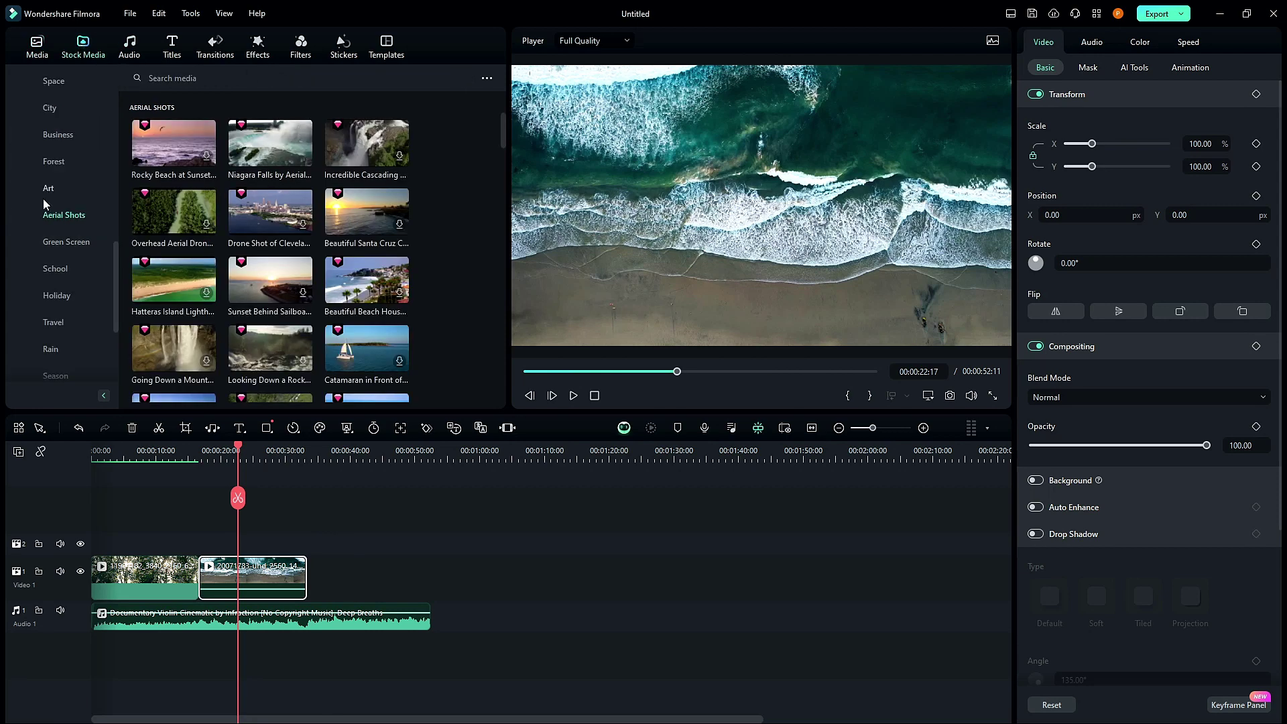
mouse_move(249, 159)
mouse_down()
mouse_move(331, 481)
mouse_move(333, 578)
mouse_up()
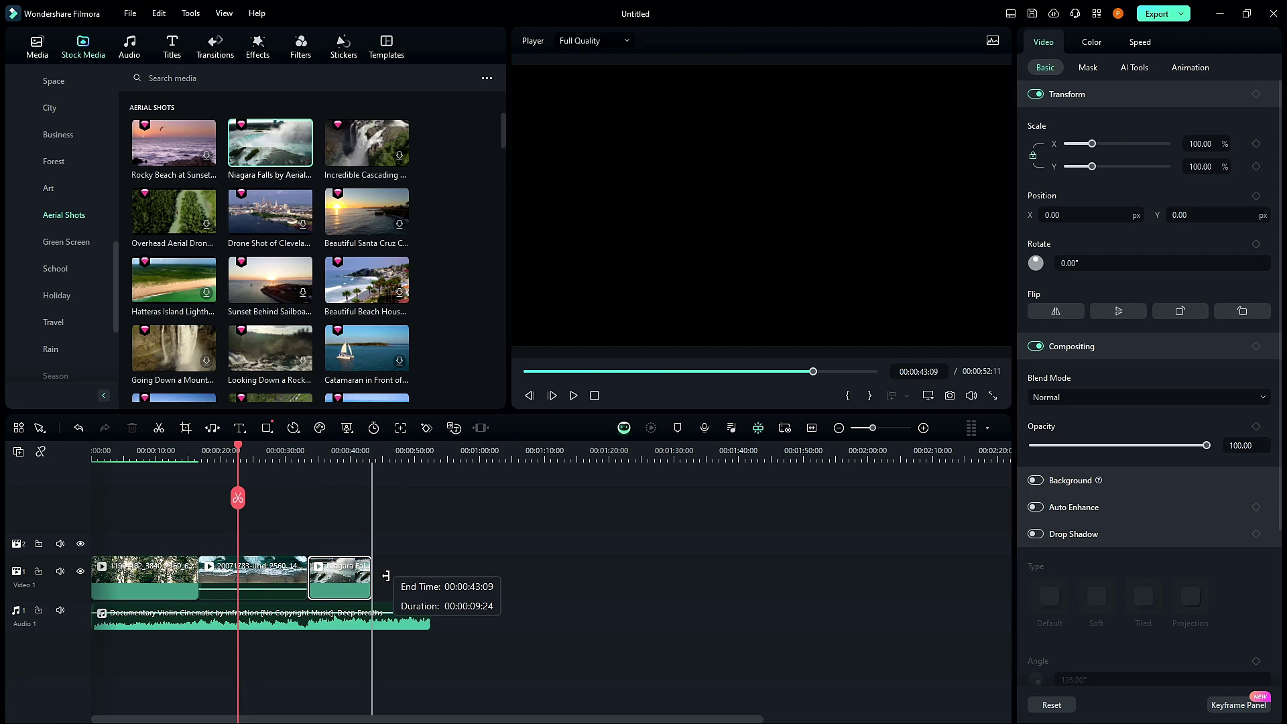
mouse_move(332, 582)
mouse_down()
mouse_move(355, 581)
mouse_move(329, 583)
mouse_up()
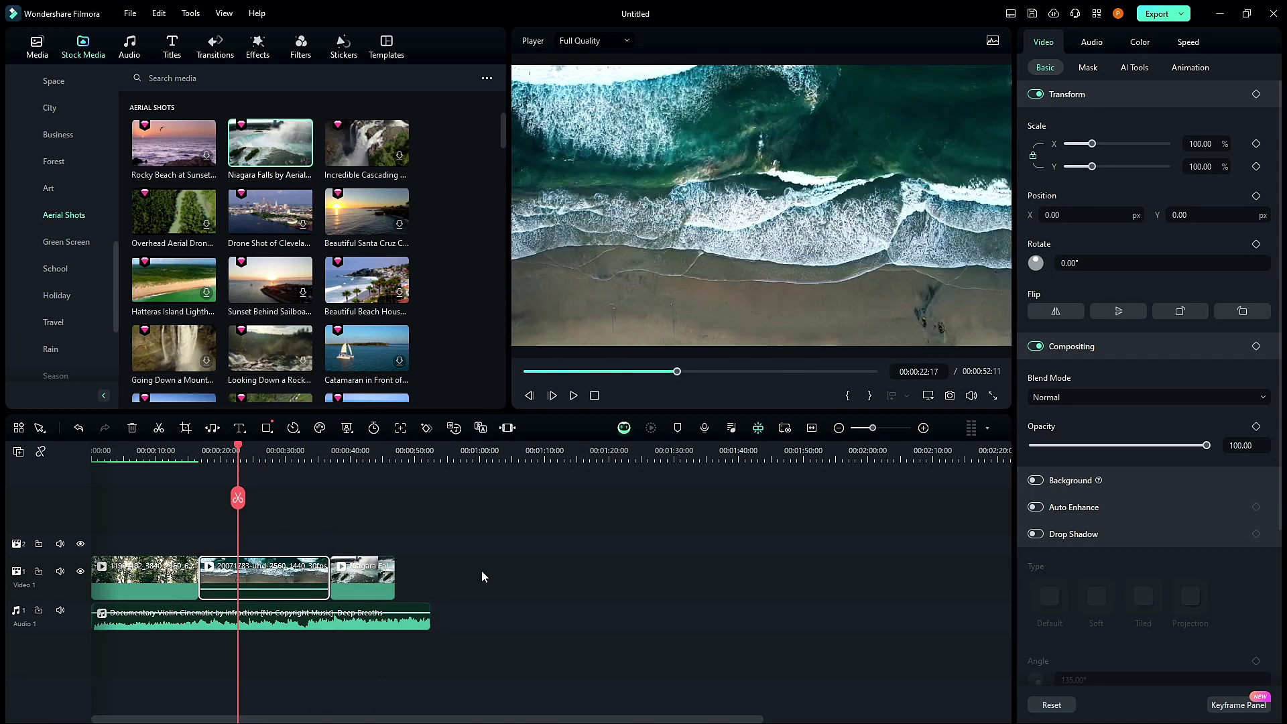
click(456, 600)
Trim the violin music to end with the last clip at 46:22 and preview the ending.
drag(430, 624, 394, 628)
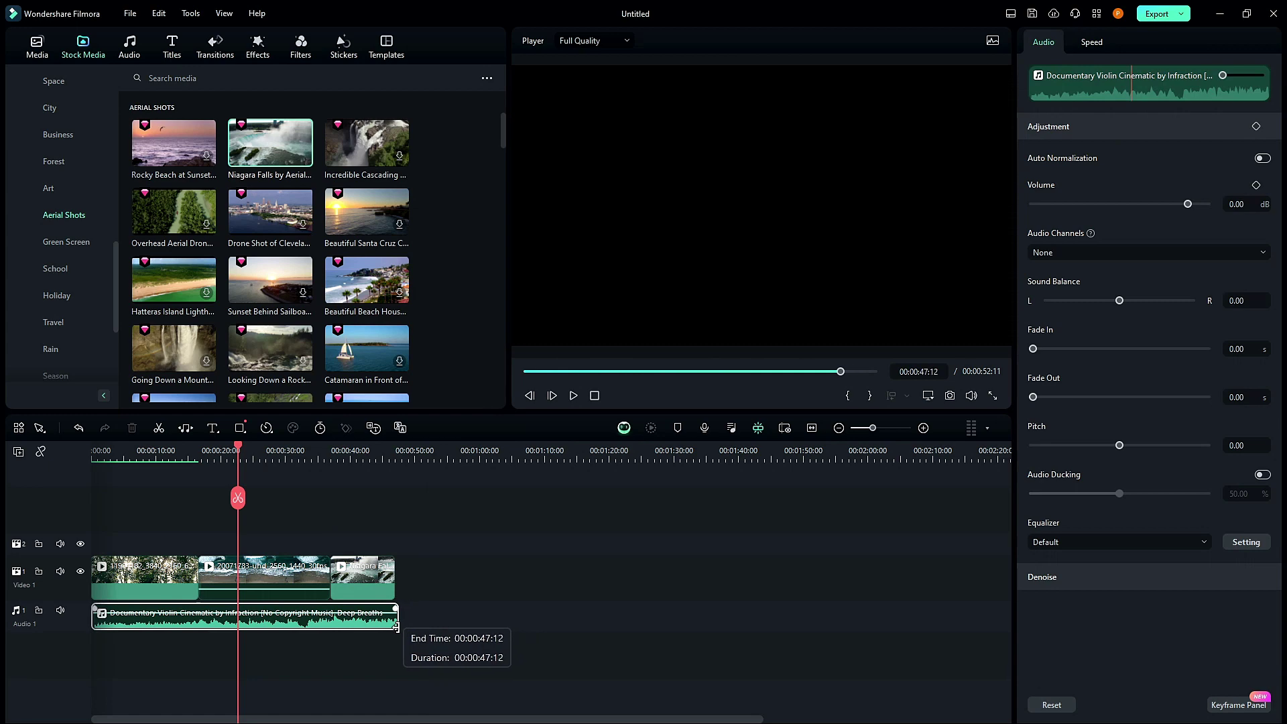
click(459, 596)
drag(238, 453, 49, 481)
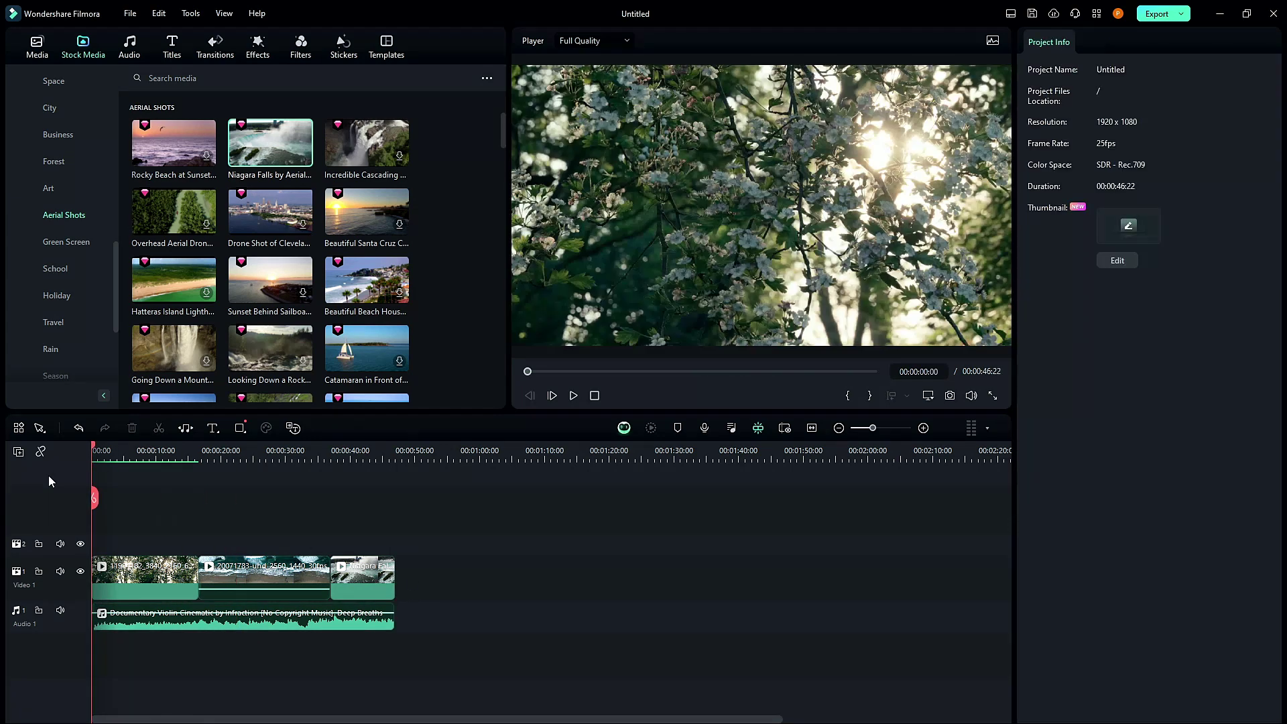
mouse_move(192, 461)
mouse_down()
mouse_move(387, 468)
mouse_move(104, 463)
mouse_up()
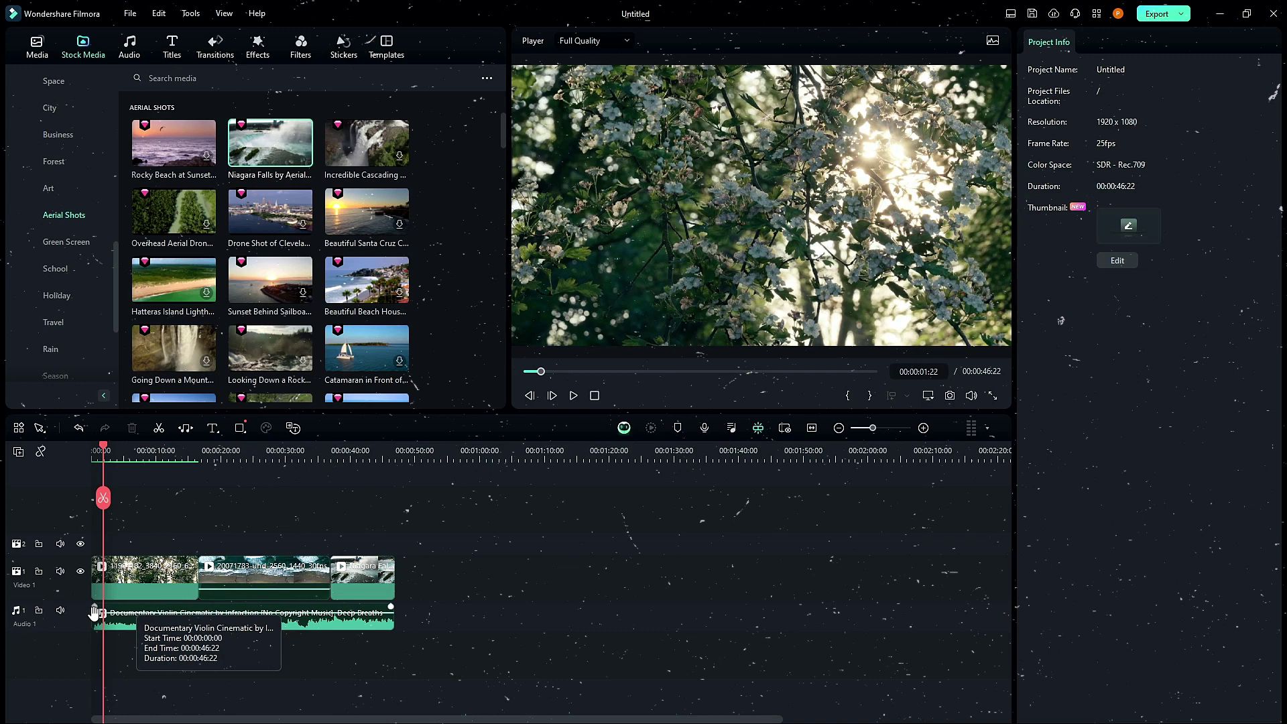
Give the violin music a 5.92 s fade-in and an 11.32 s fade-out.
mouse_move(94, 612)
mouse_down()
mouse_move(141, 606)
mouse_move(129, 606)
mouse_up()
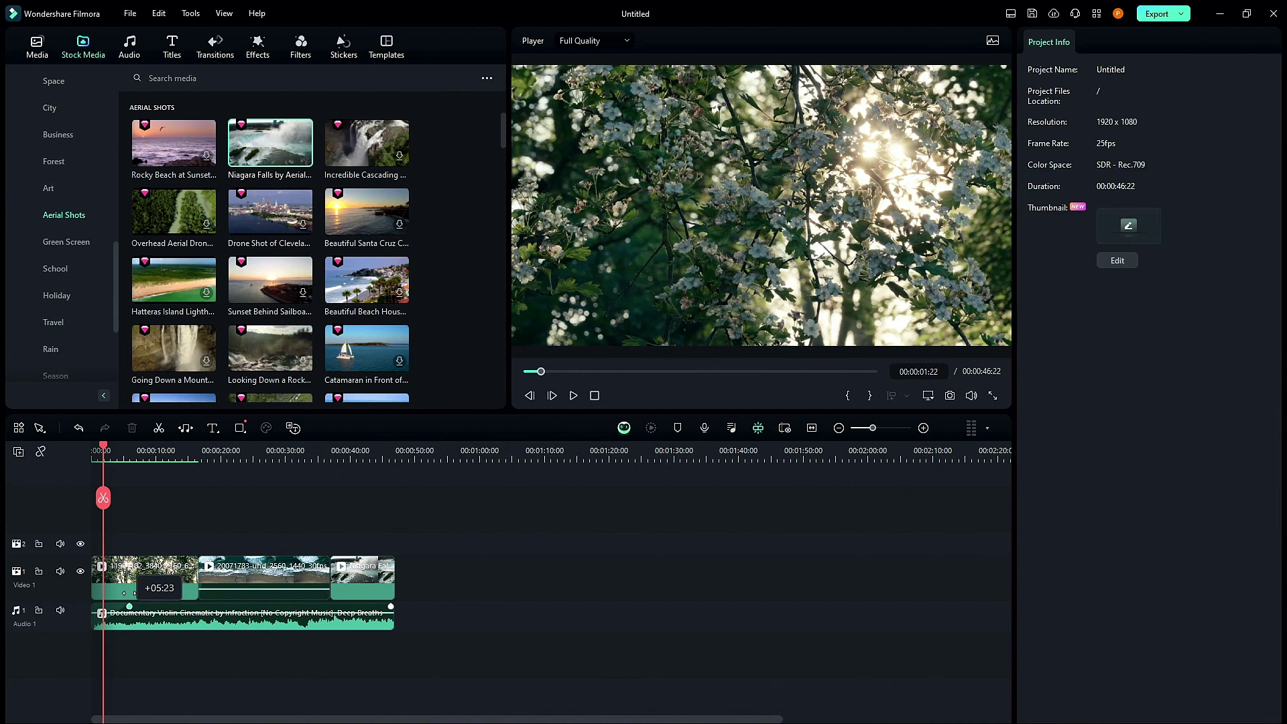
mouse_move(391, 606)
mouse_down()
mouse_move(405, 610)
mouse_move(329, 608)
mouse_up()
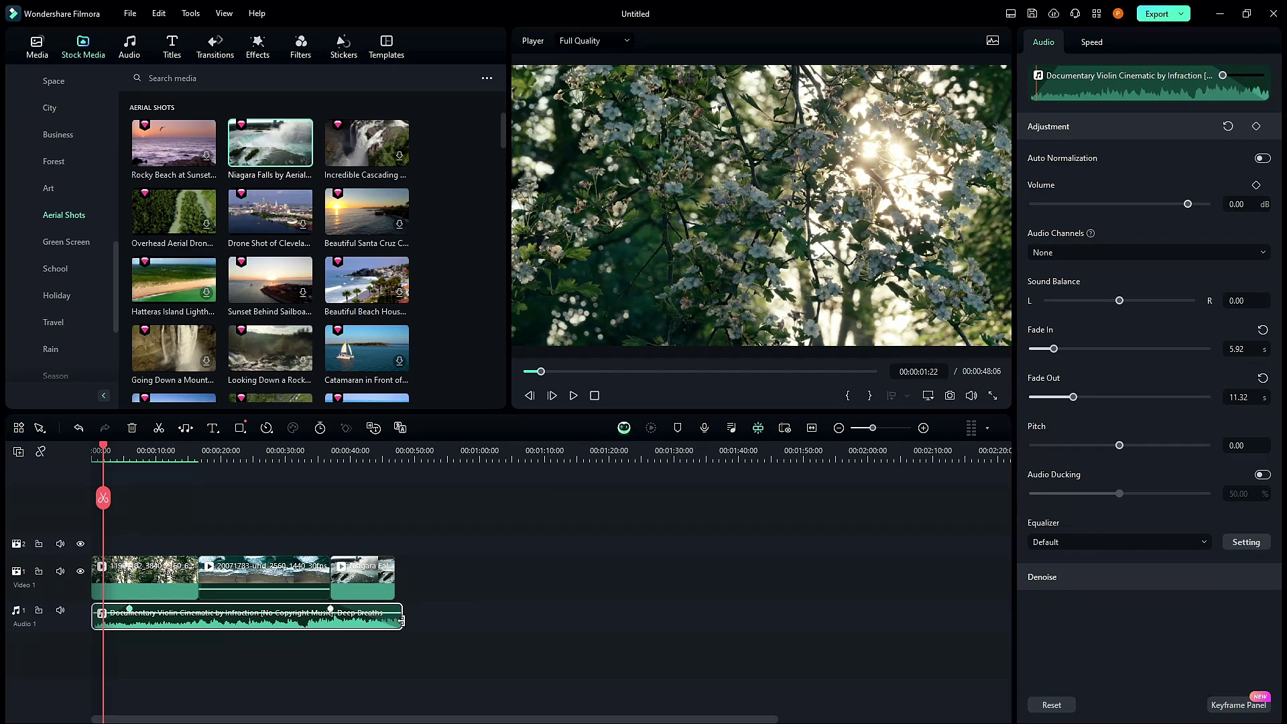
drag(403, 621, 391, 621)
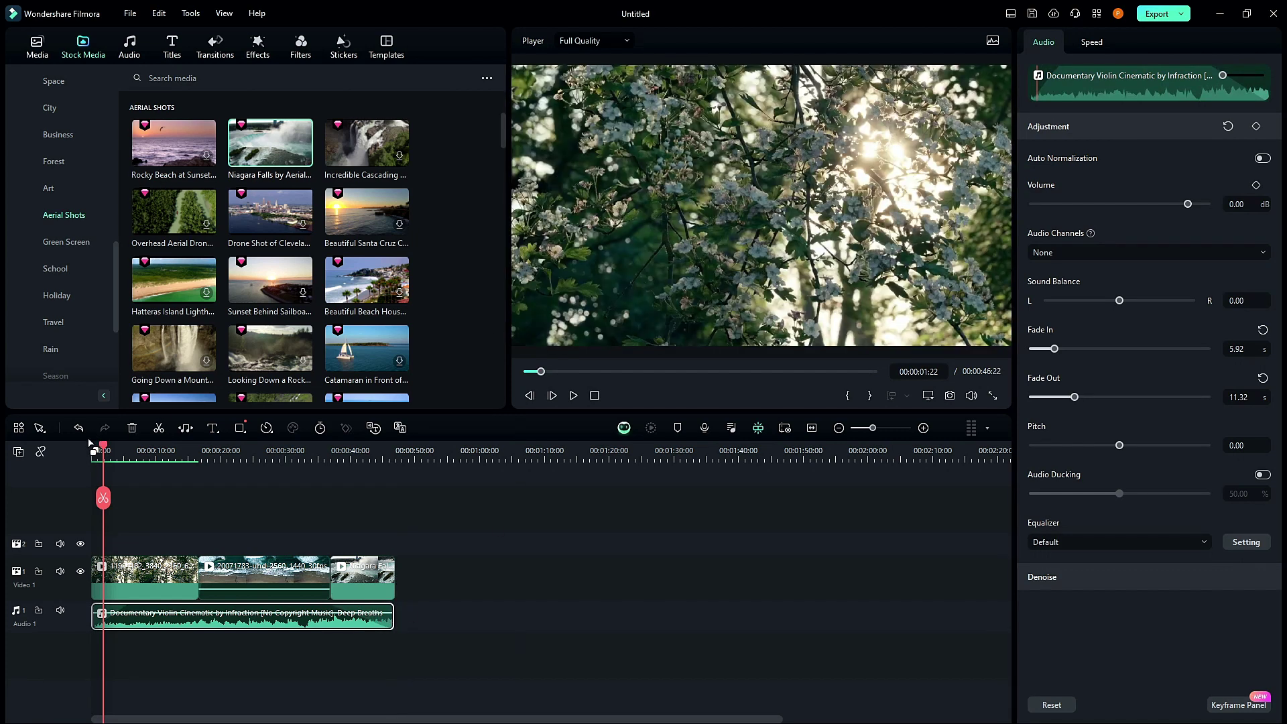
click(94, 448)
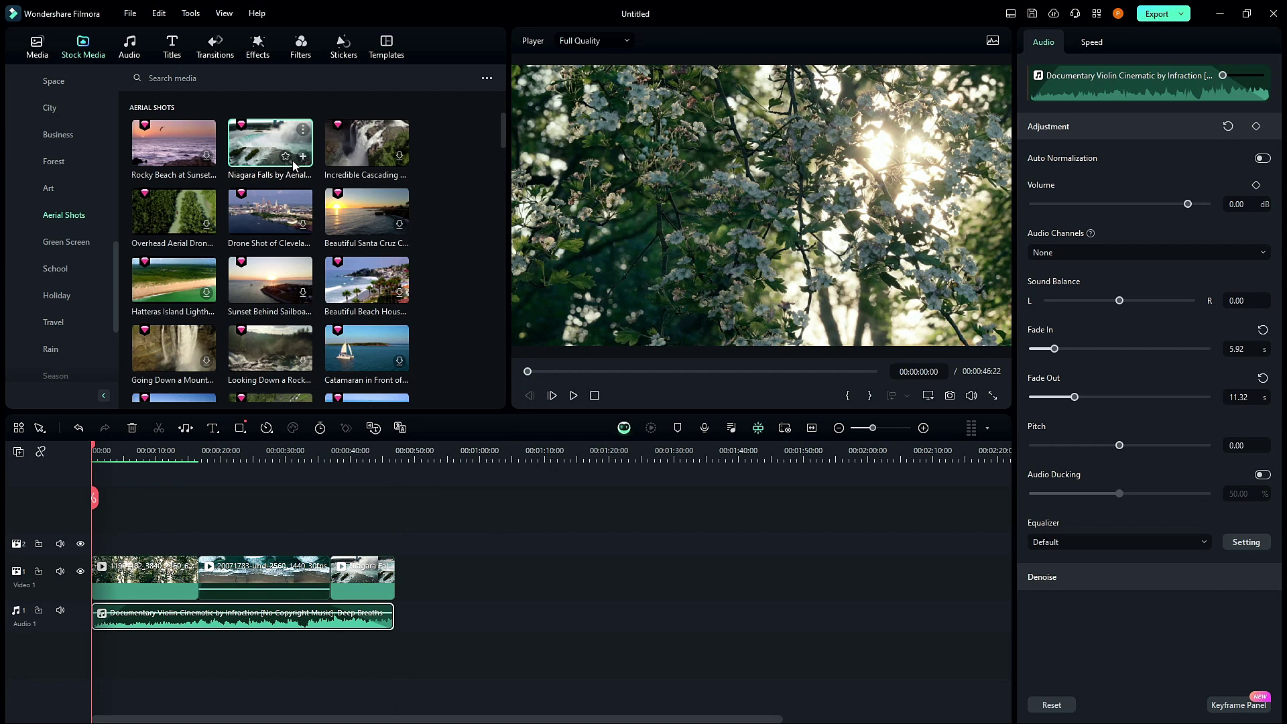
Browse the Basic video effects in the Effects library.
click(258, 46)
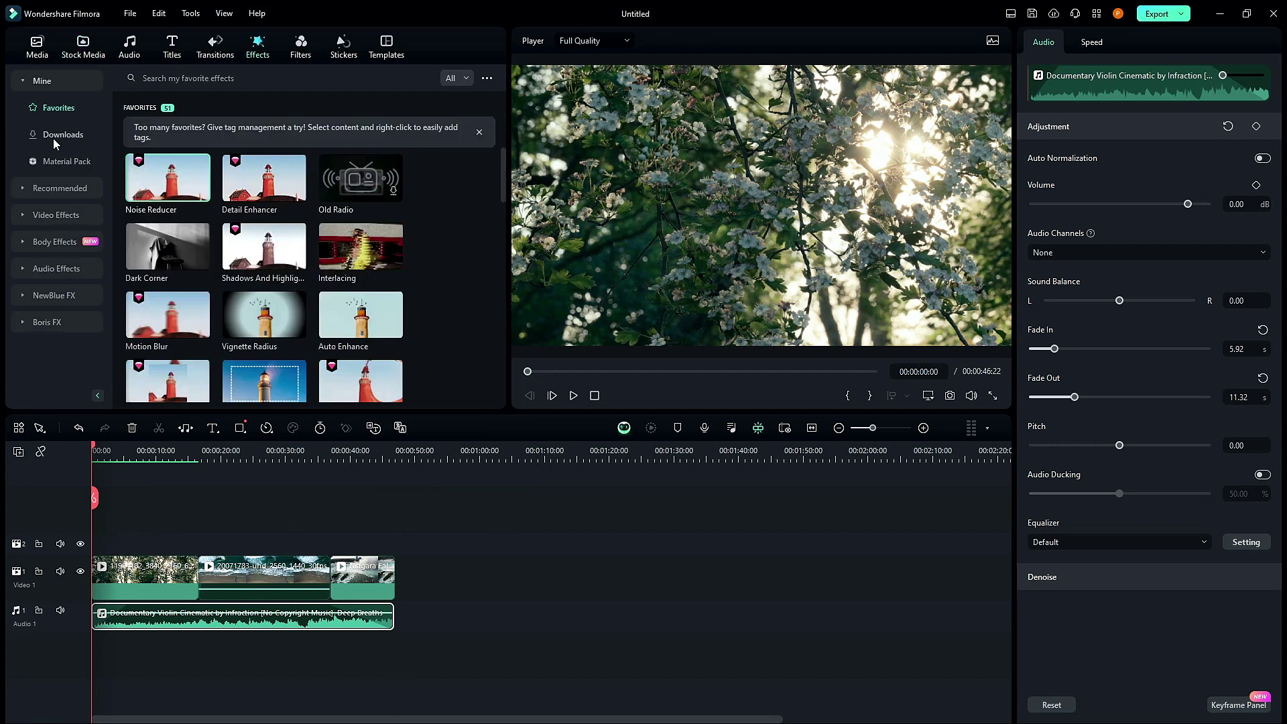
click(27, 214)
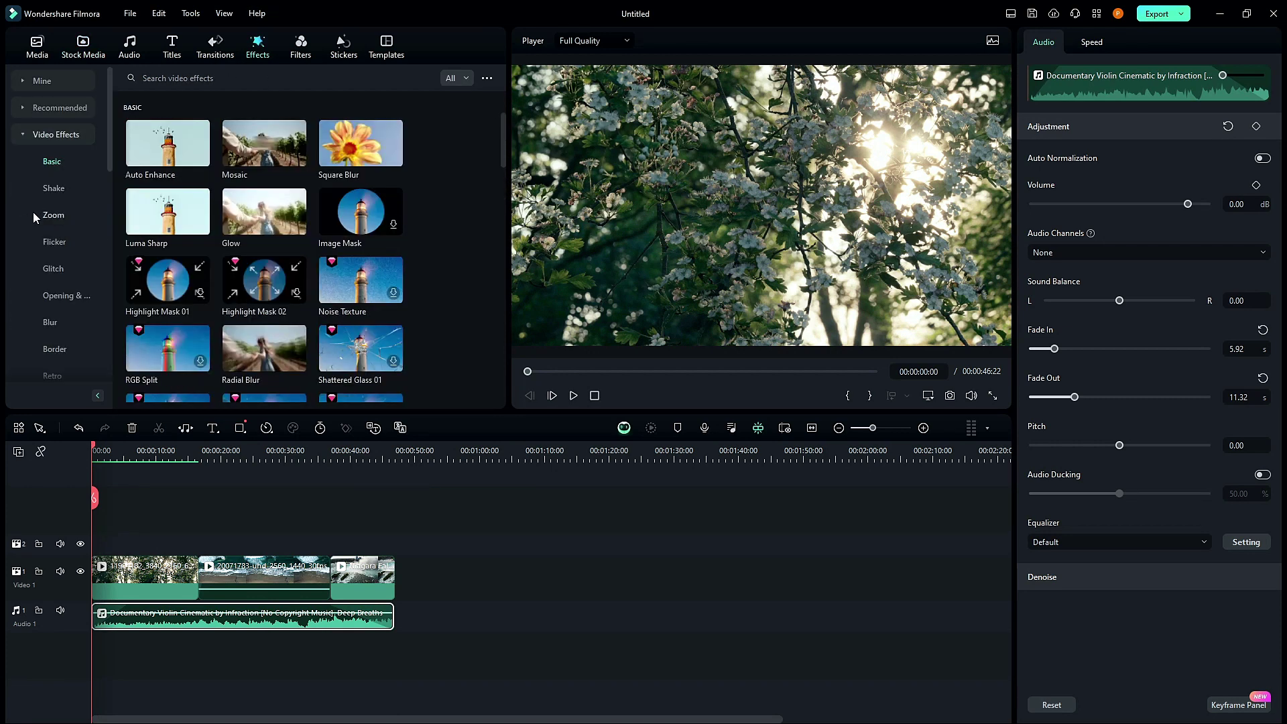
scroll(84, 216, down, 5)
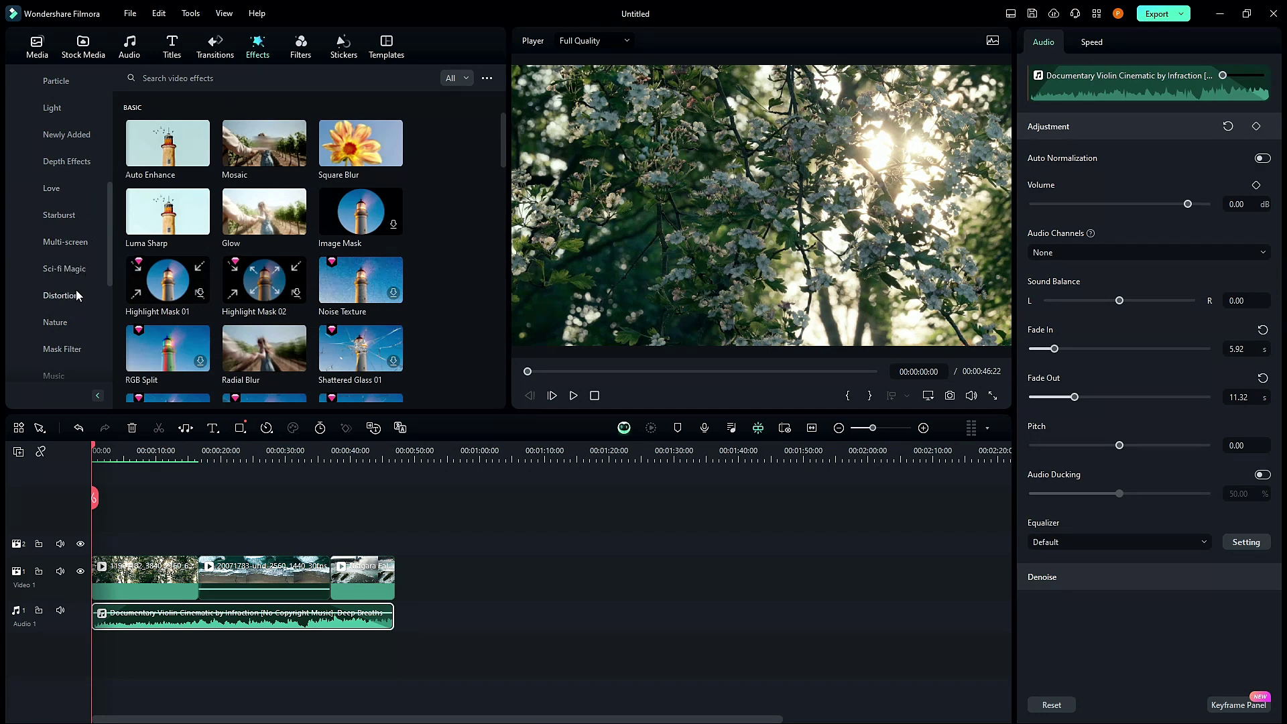
scroll(75, 292, down, 5)
scroll(67, 268, up, 5)
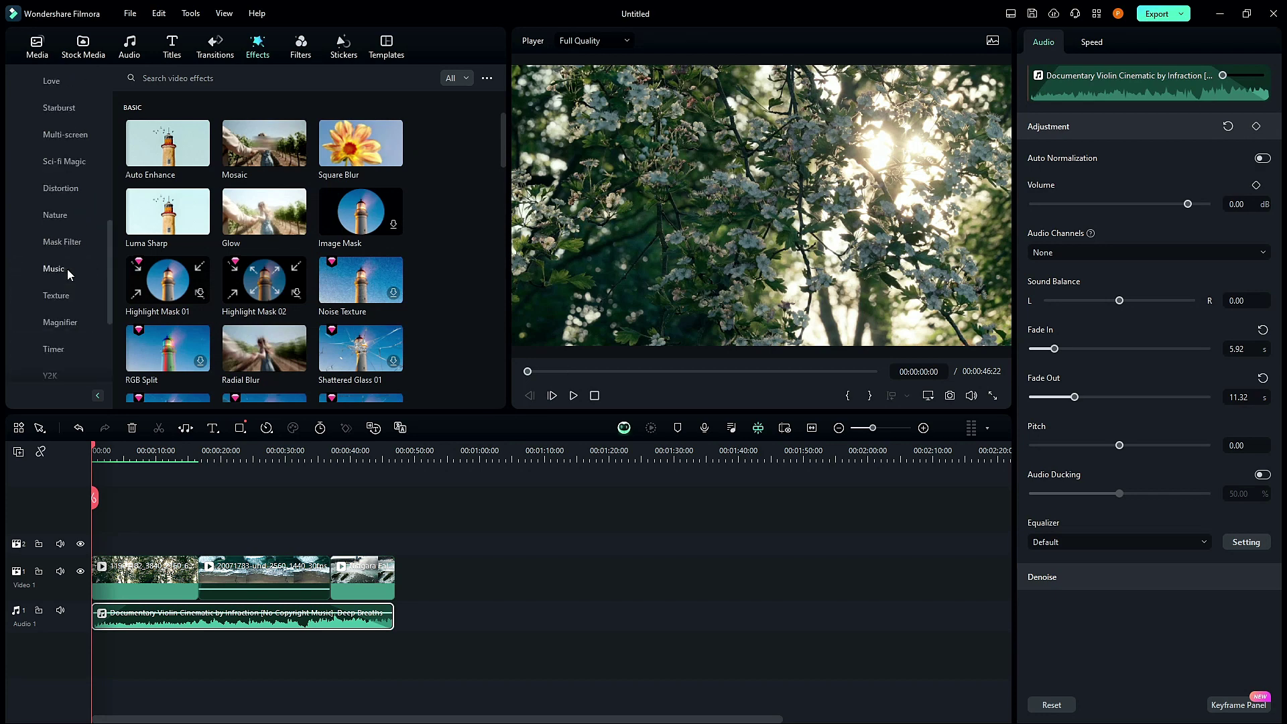
scroll(67, 268, up, 3)
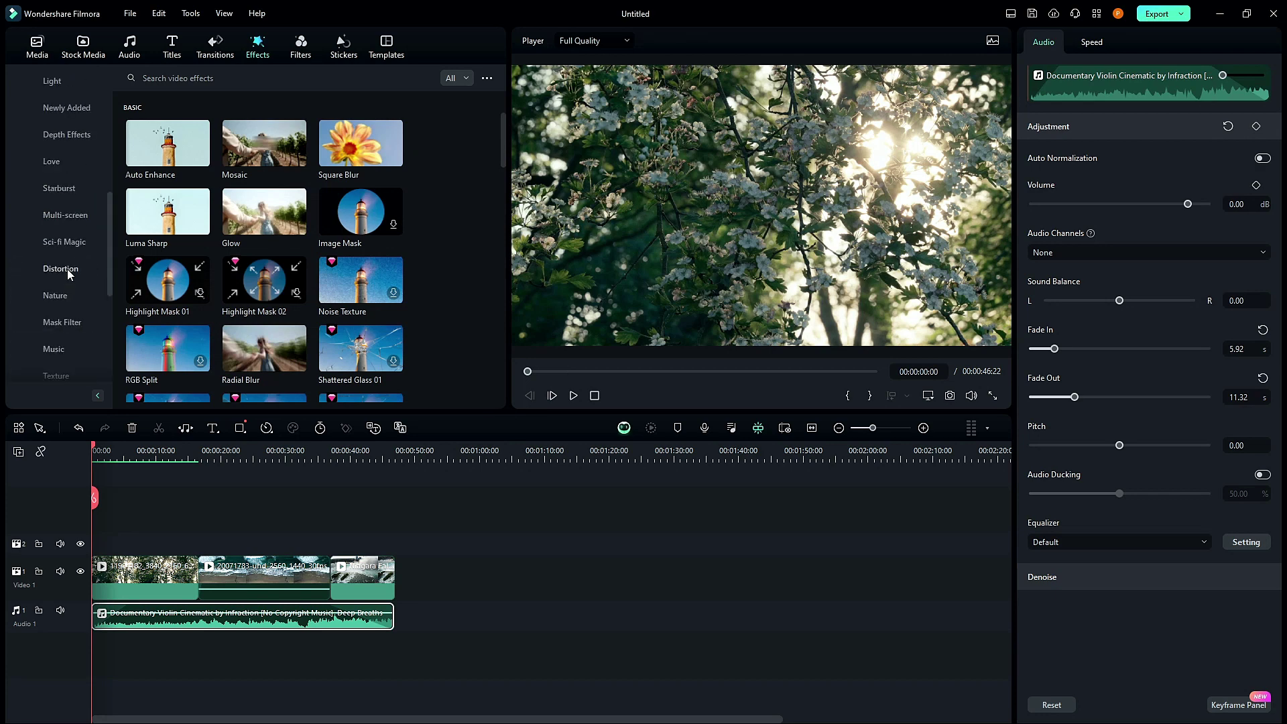
Look through Transitions, then bring up the Opening & Closing effects.
click(214, 45)
drag(106, 204, 115, 361)
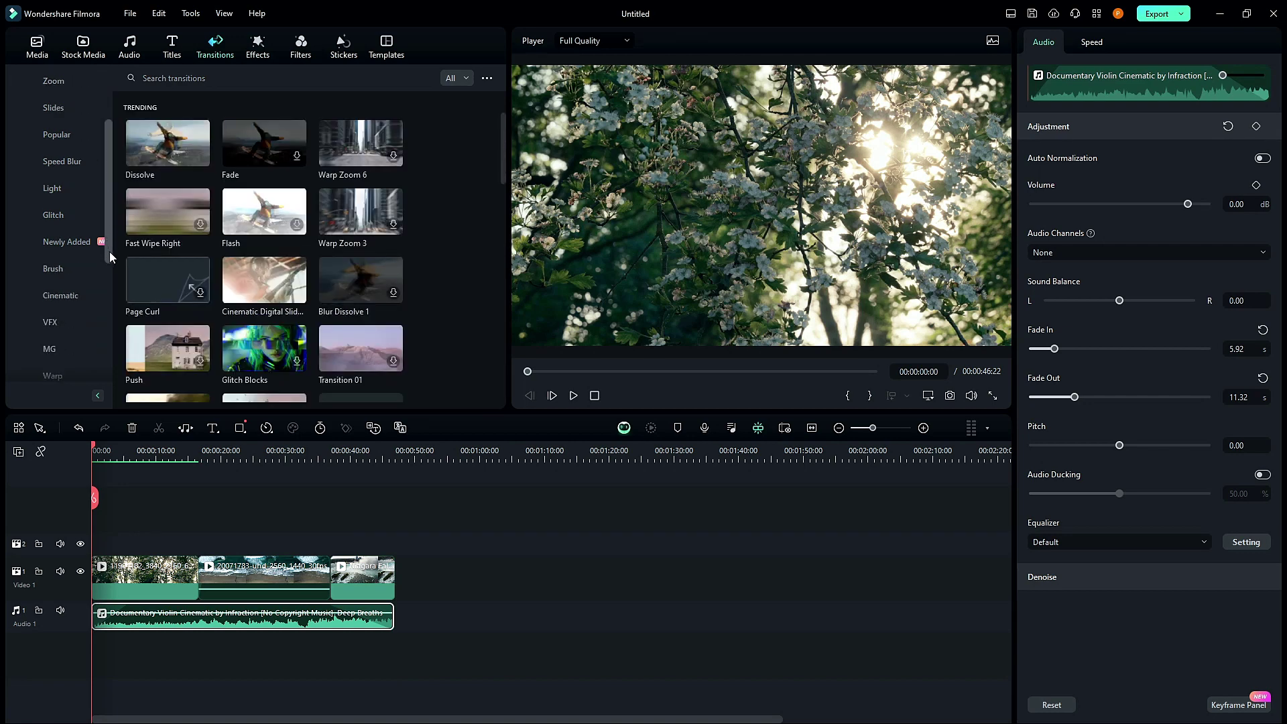
click(257, 47)
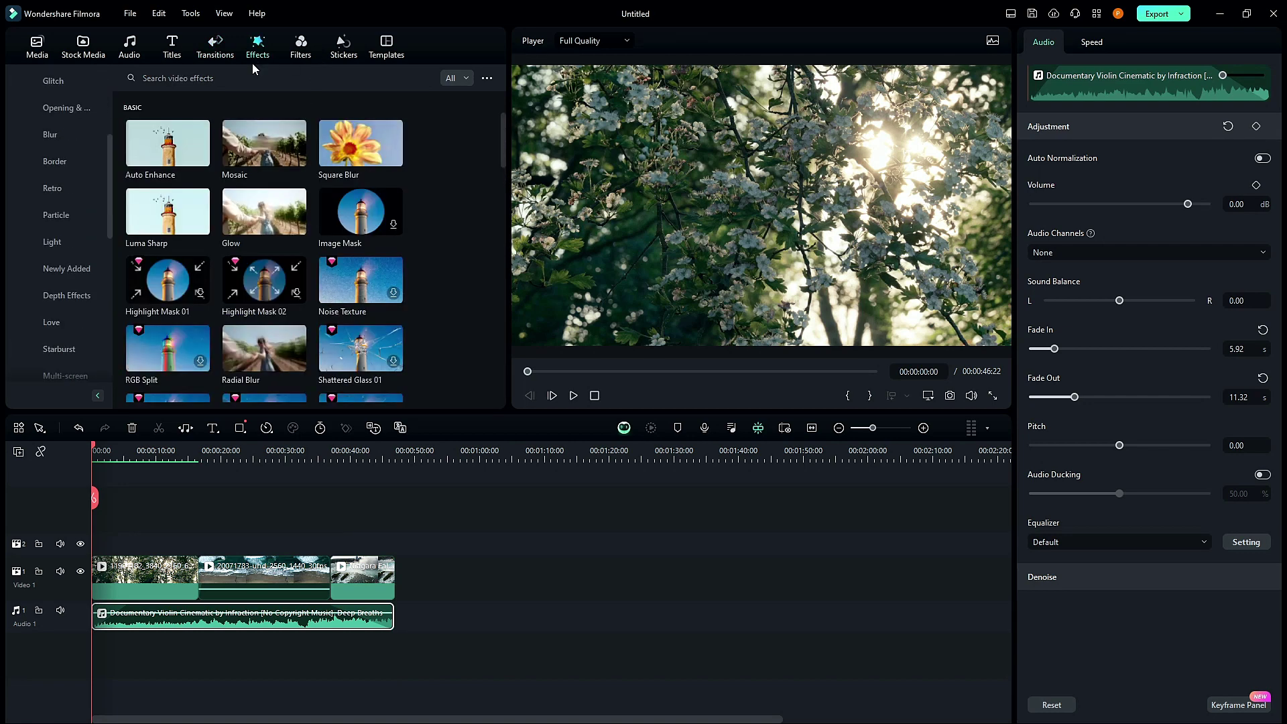
click(67, 108)
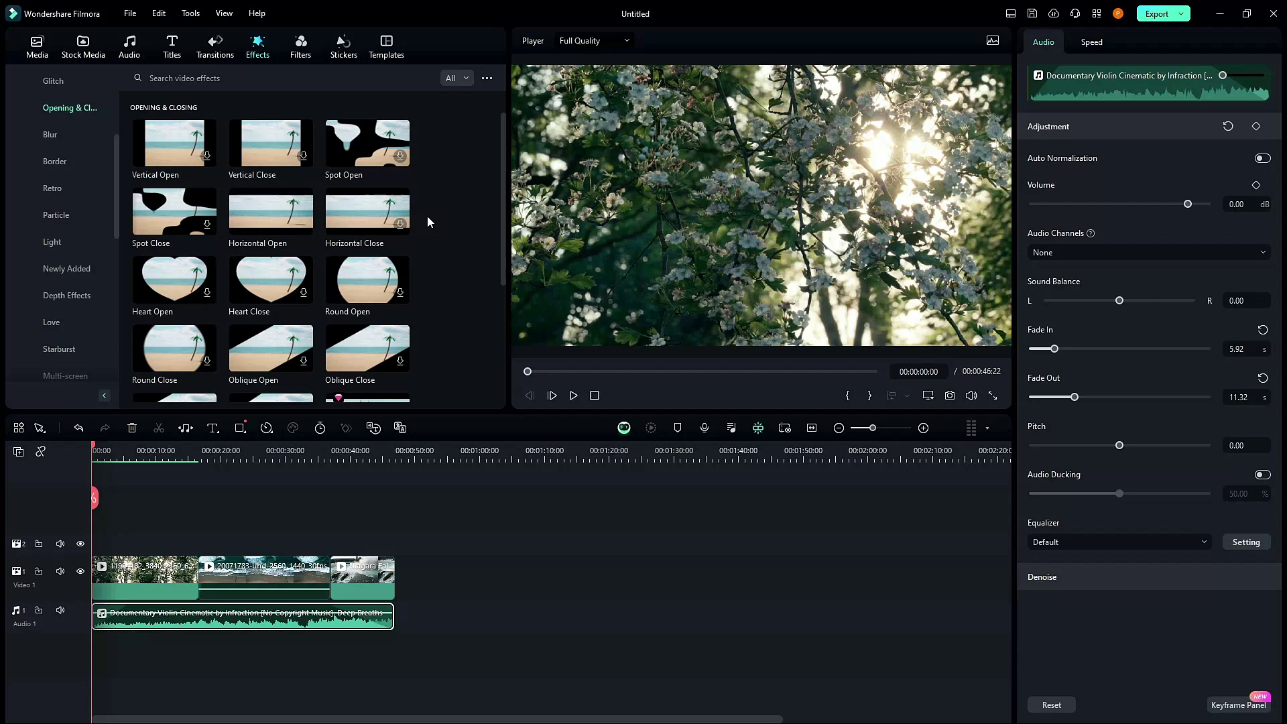
Place Horizontal Open at the timeline start, preview it, then move the playhead to about 30 s.
drag(261, 229, 98, 521)
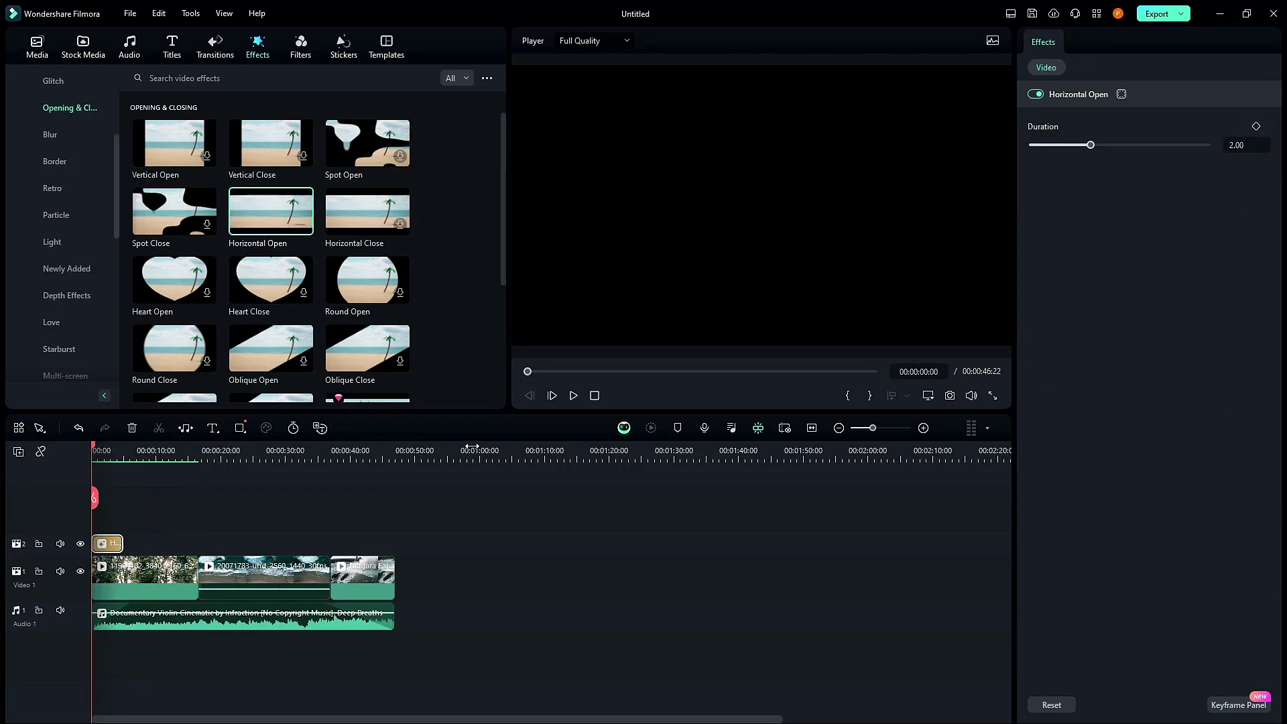
click(545, 490)
key(space)
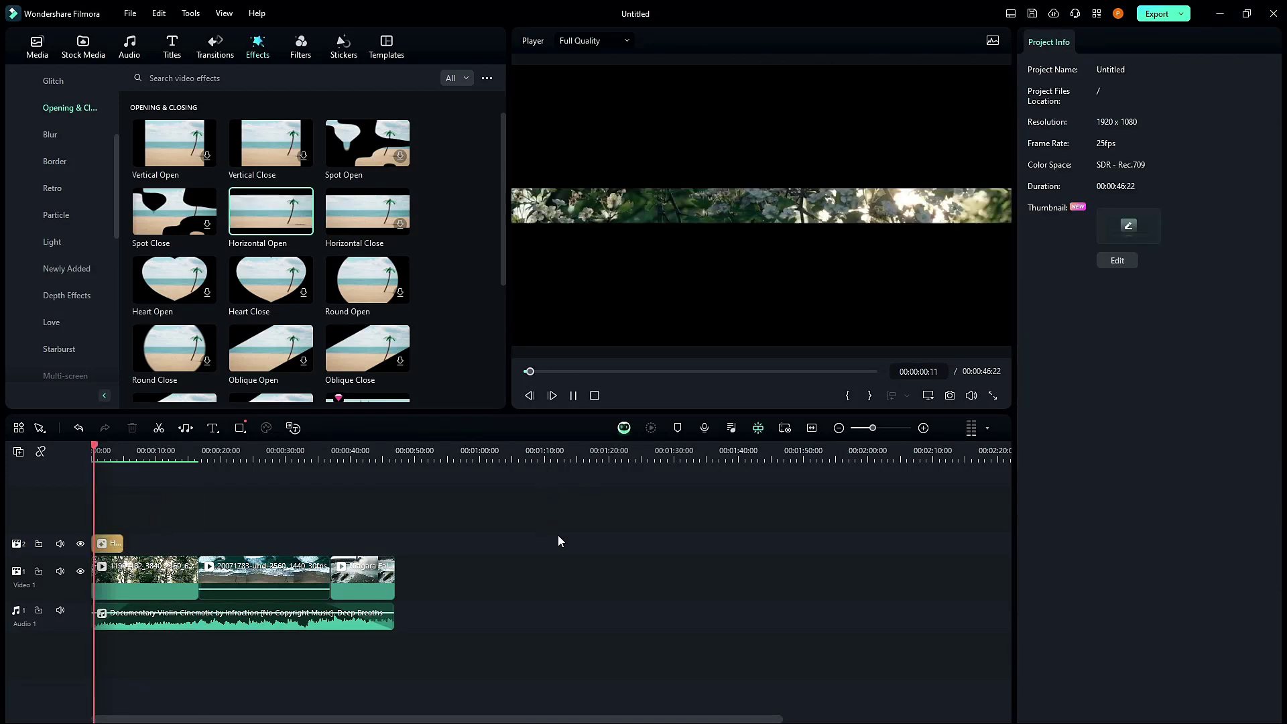
click(595, 397)
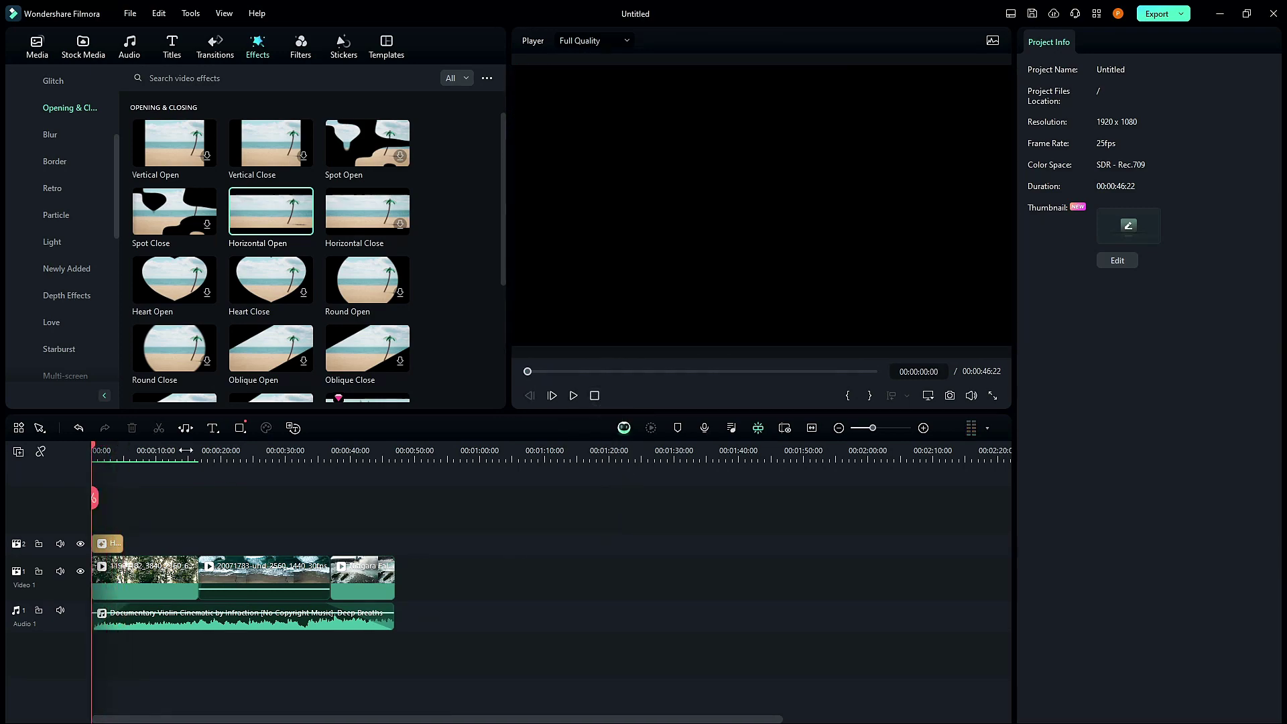
drag(198, 450, 289, 450)
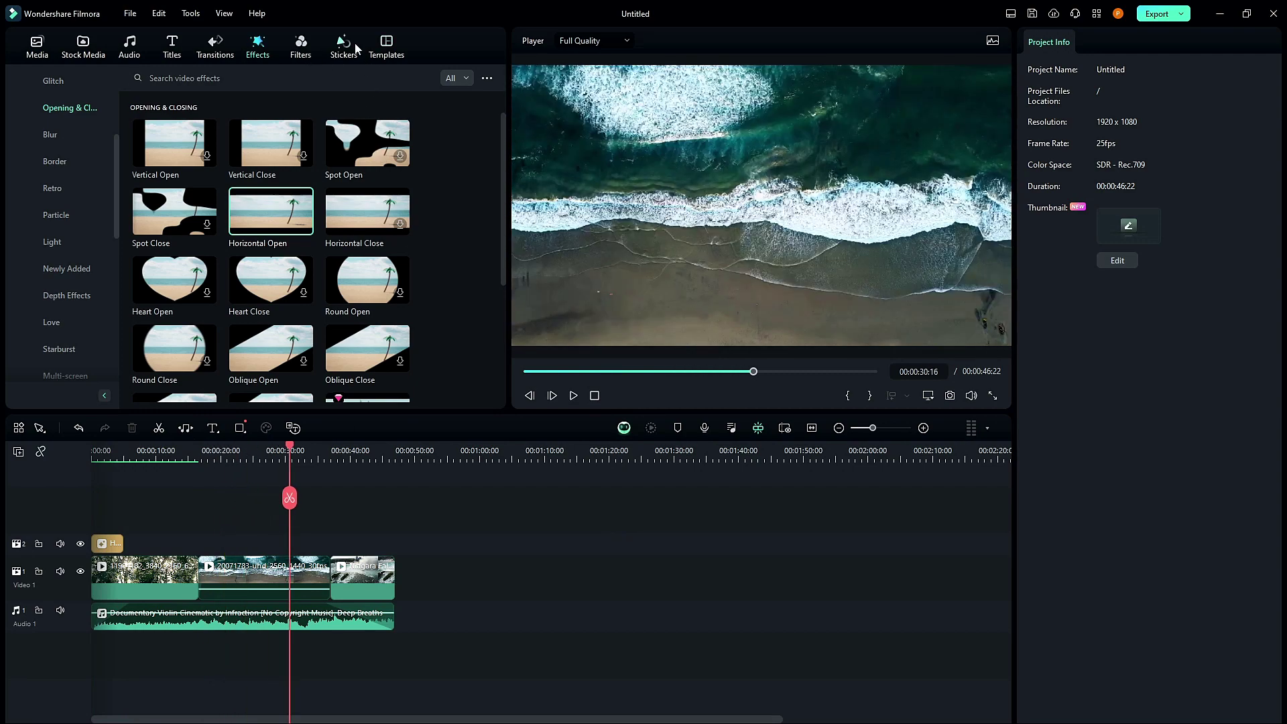
Apply the Basic Auto Enhance effect to the first video clip.
scroll(82, 151, up, 3)
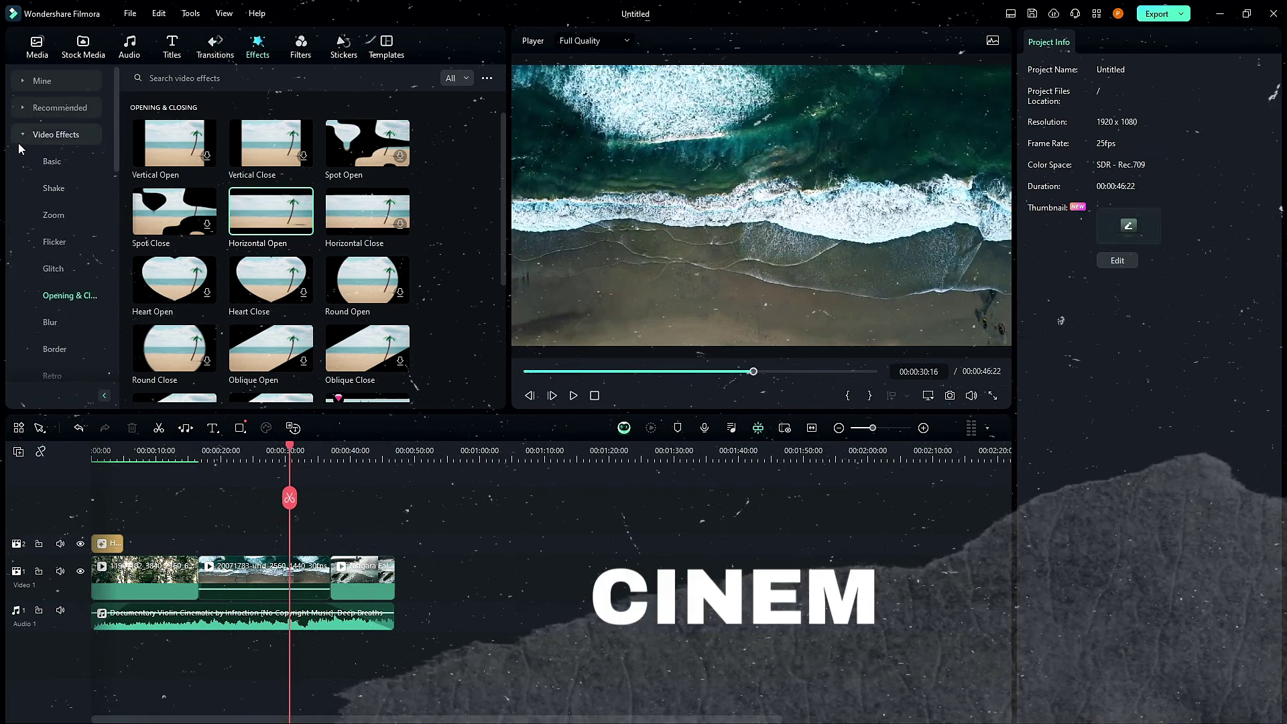
click(62, 162)
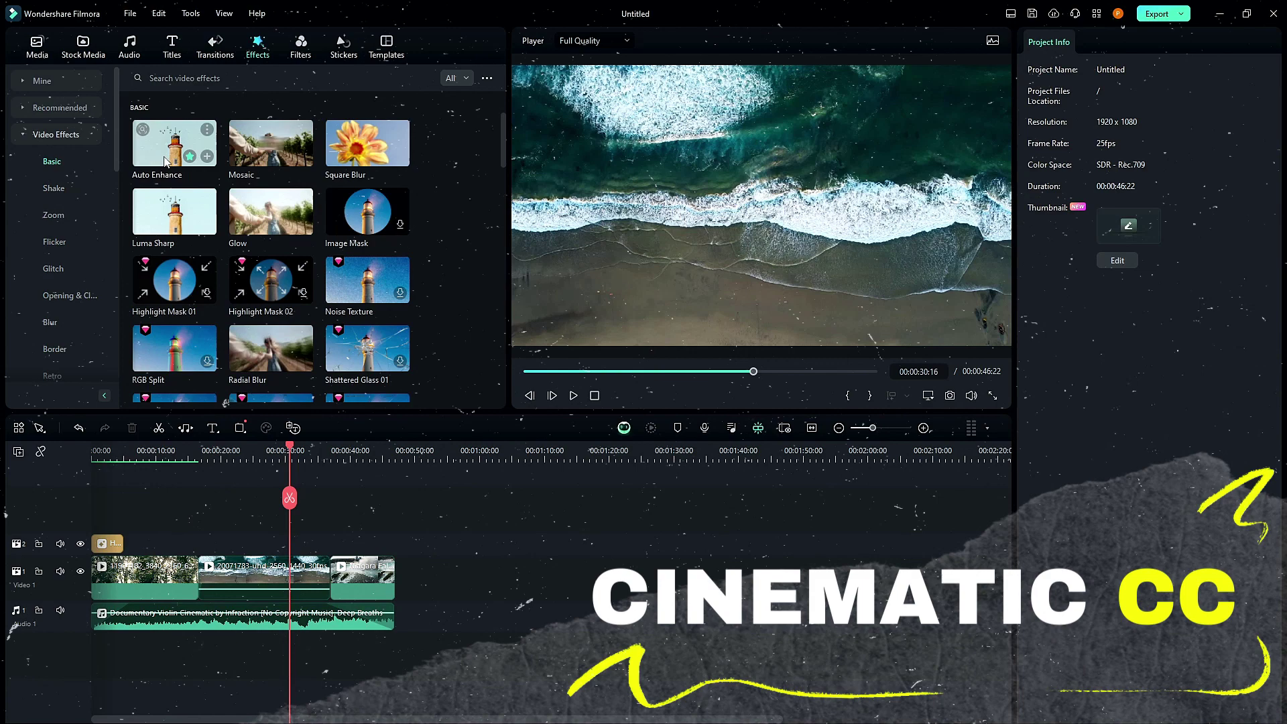
mouse_move(174, 143)
mouse_down()
mouse_move(263, 402)
mouse_move(221, 551)
mouse_up()
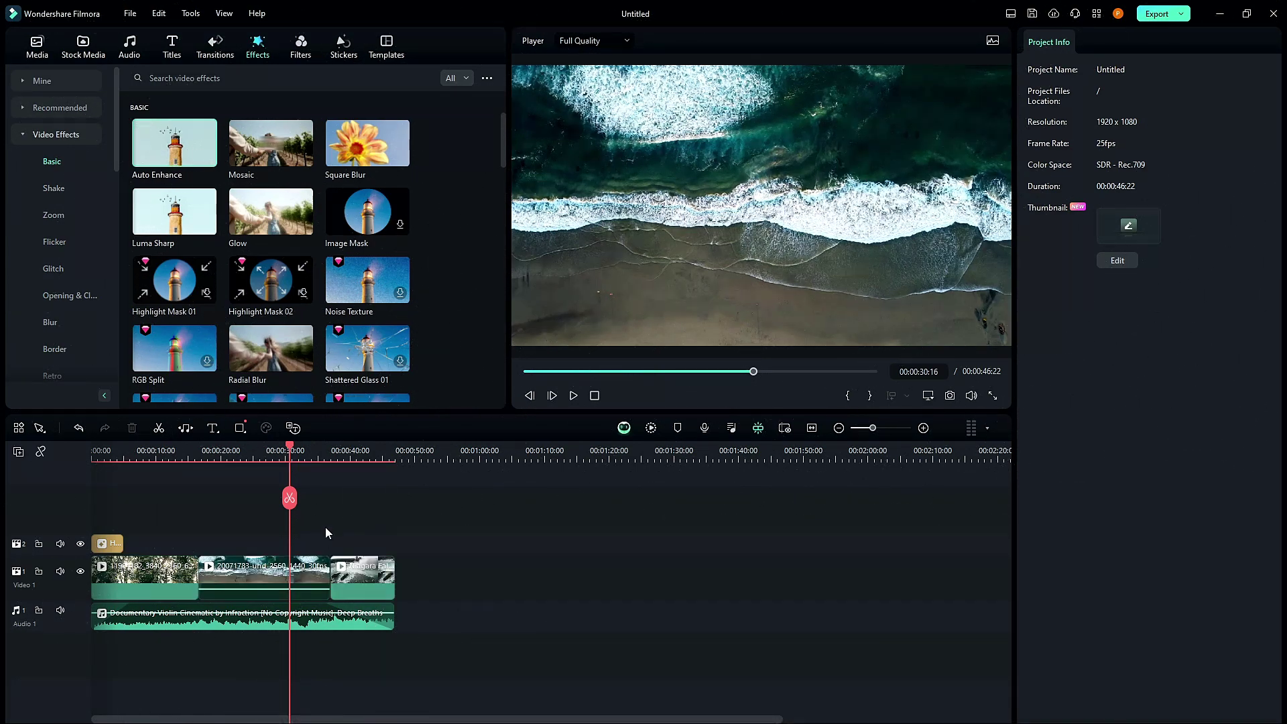
mouse_move(289, 443)
mouse_down()
mouse_move(370, 446)
mouse_move(145, 461)
mouse_up()
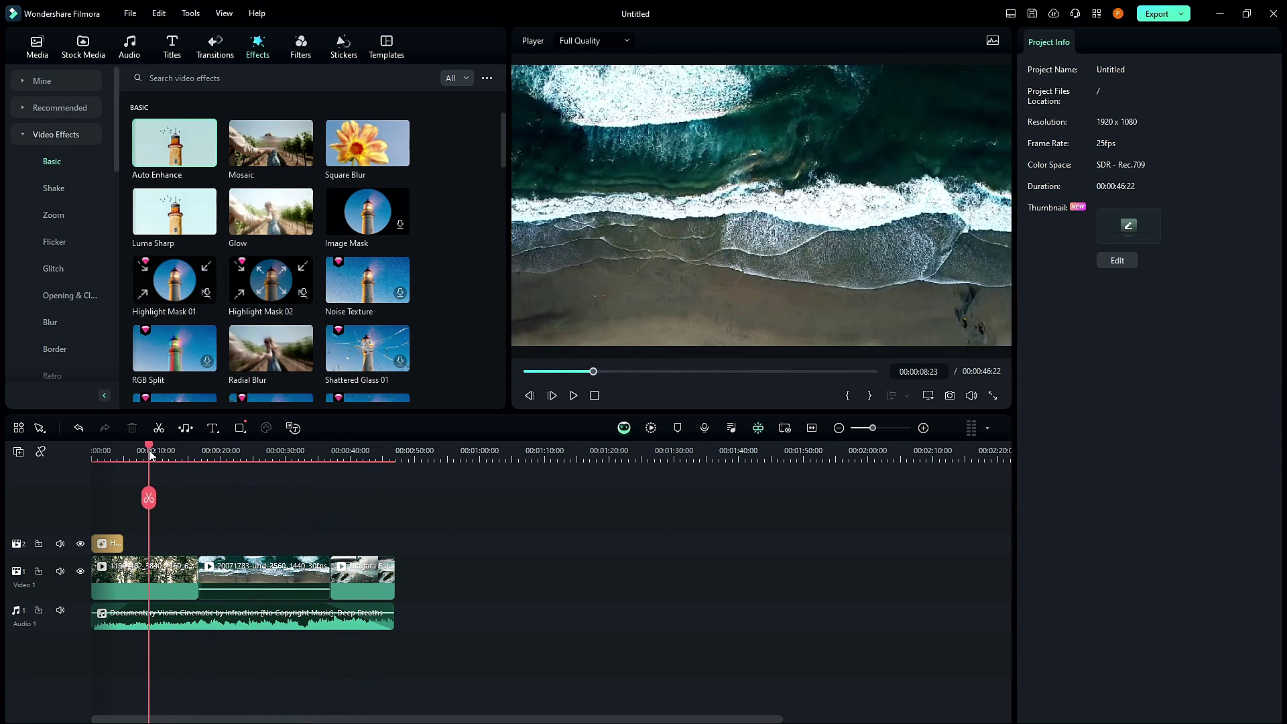
Turn off Auto Enhance on the first clip, then show the Filters library.
click(172, 579)
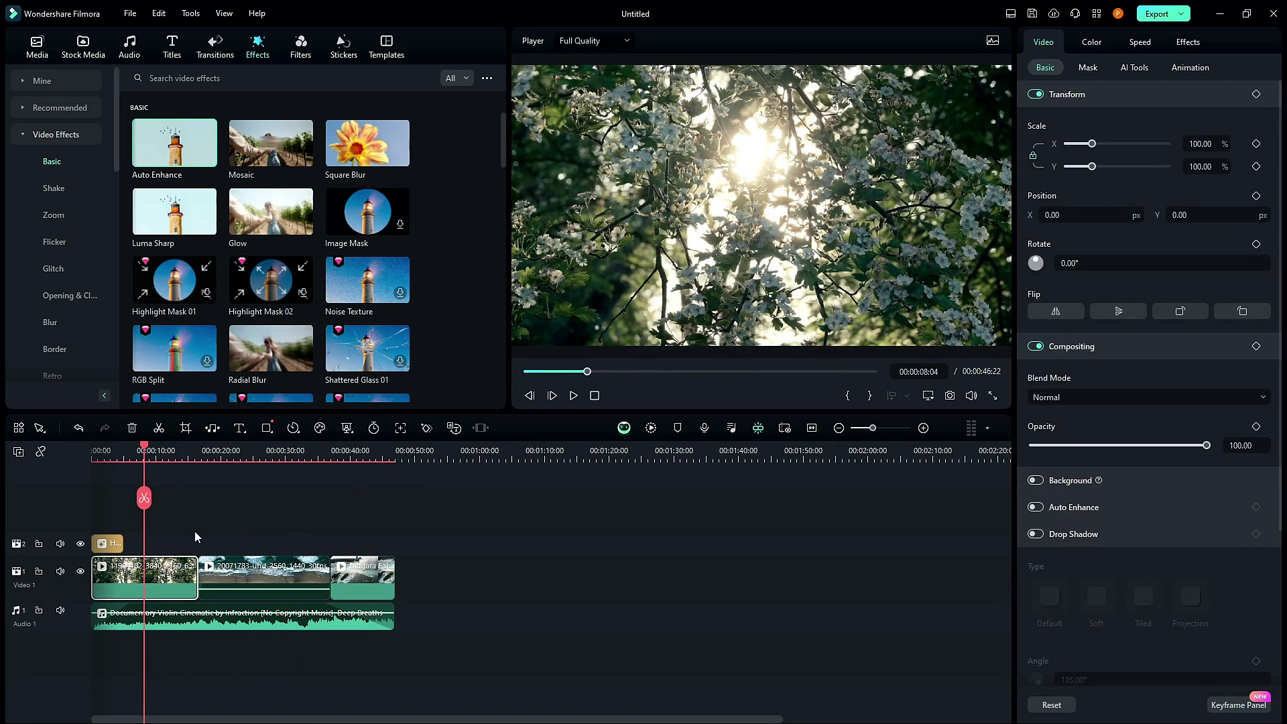
click(1189, 44)
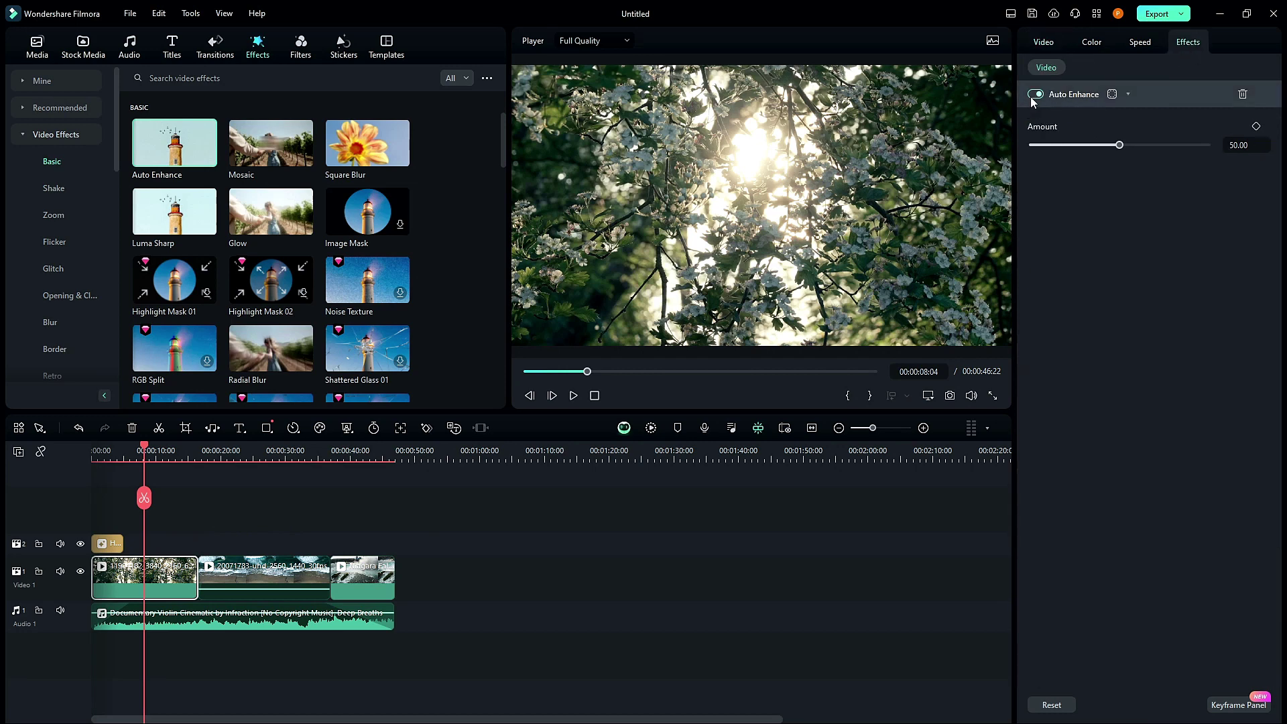
click(1034, 94)
click(622, 641)
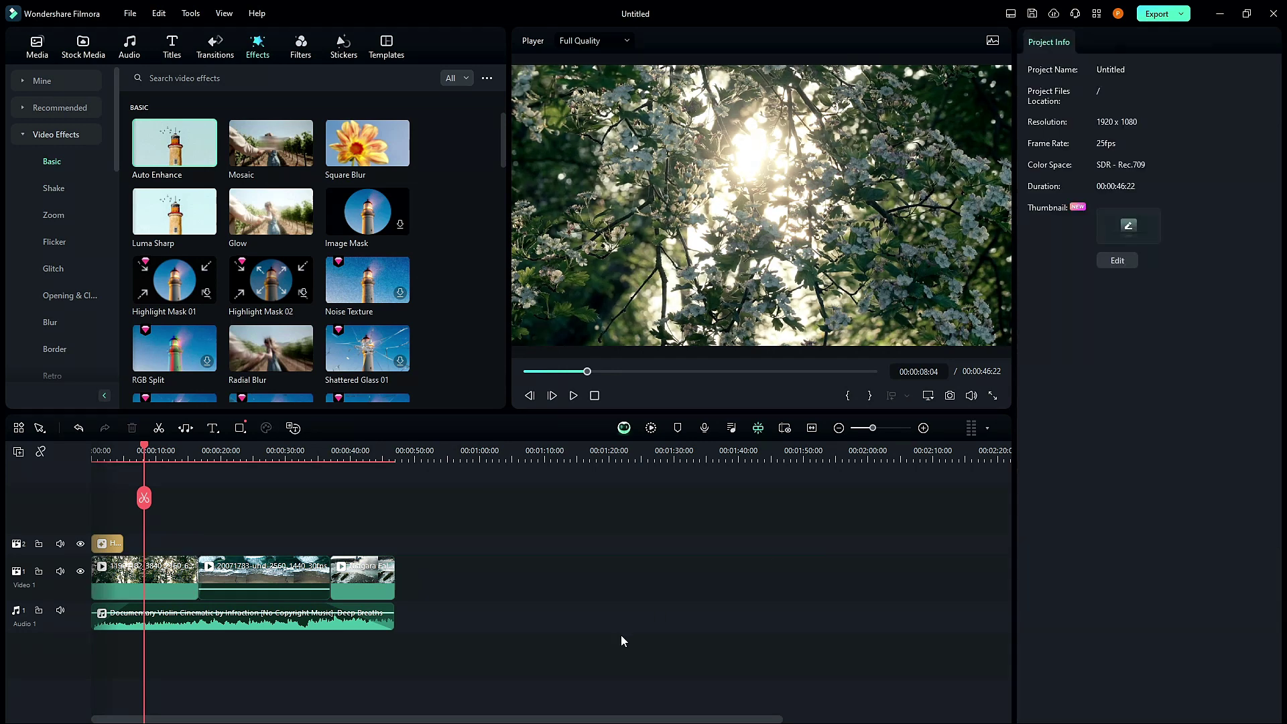
click(246, 469)
click(300, 58)
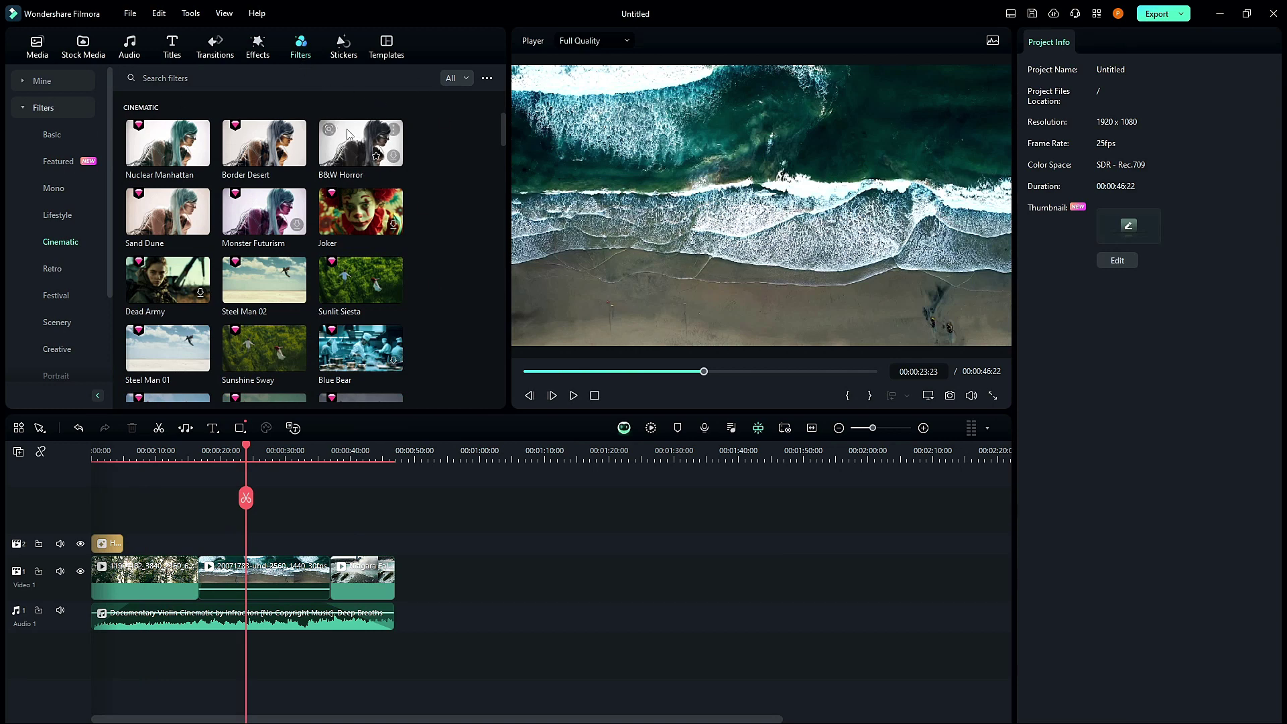
click(63, 214)
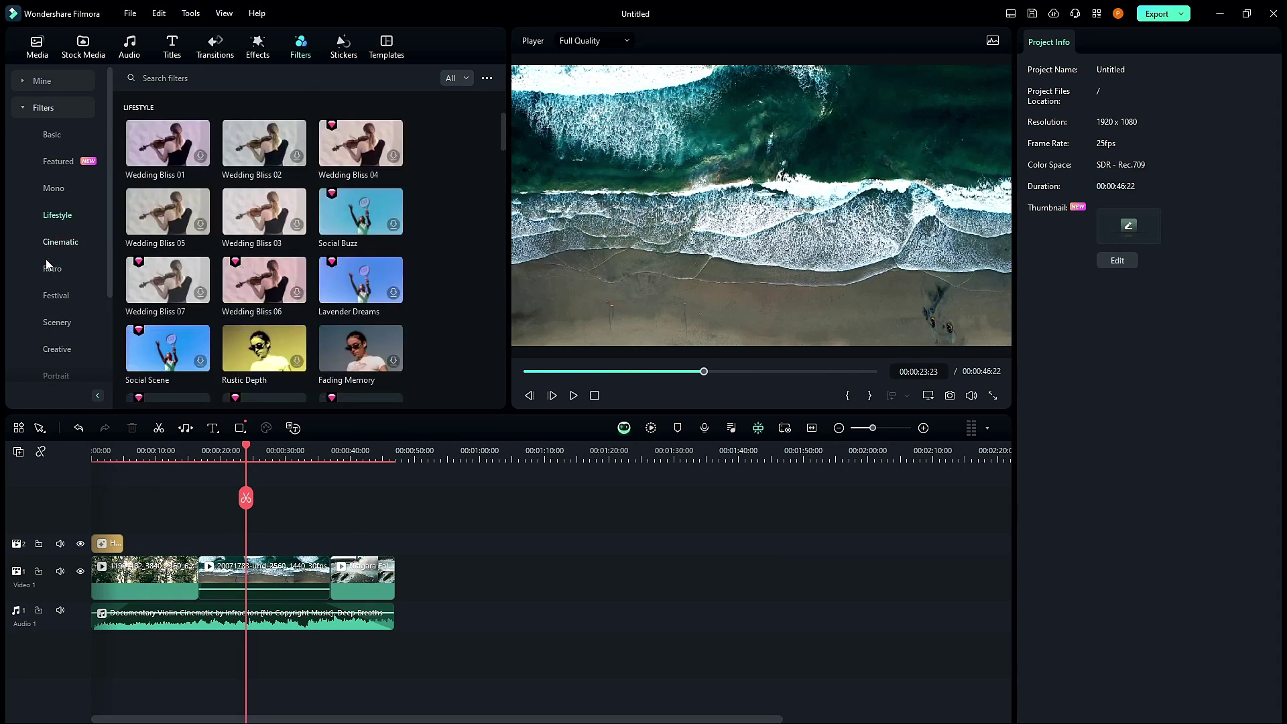
click(60, 187)
click(60, 241)
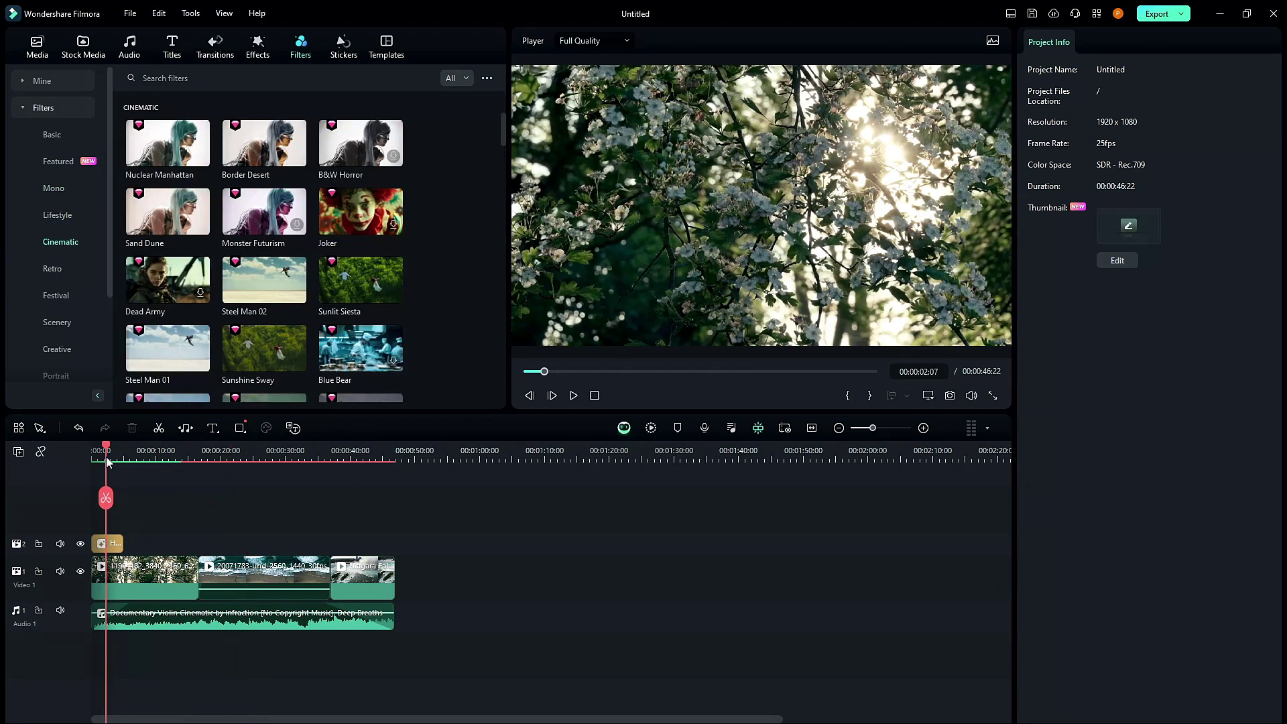
drag(107, 461, 373, 471)
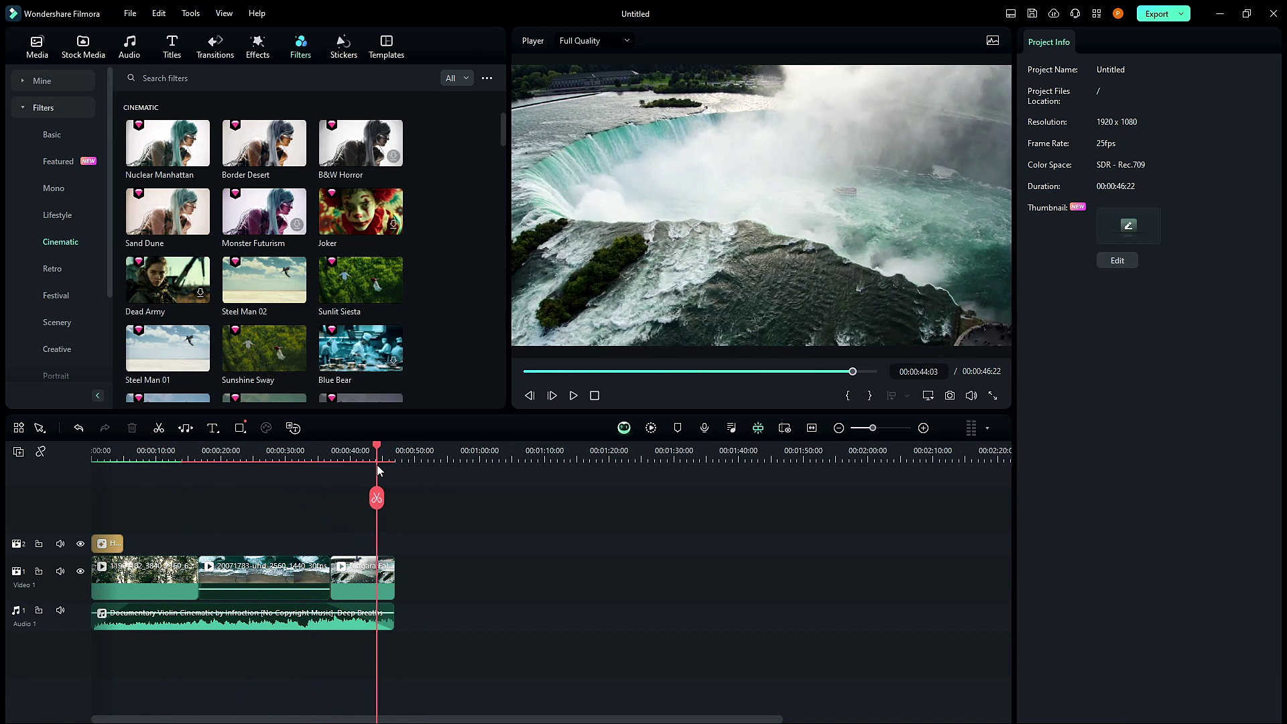
mouse_move(373, 471)
mouse_down()
mouse_move(403, 463)
mouse_move(97, 466)
mouse_up()
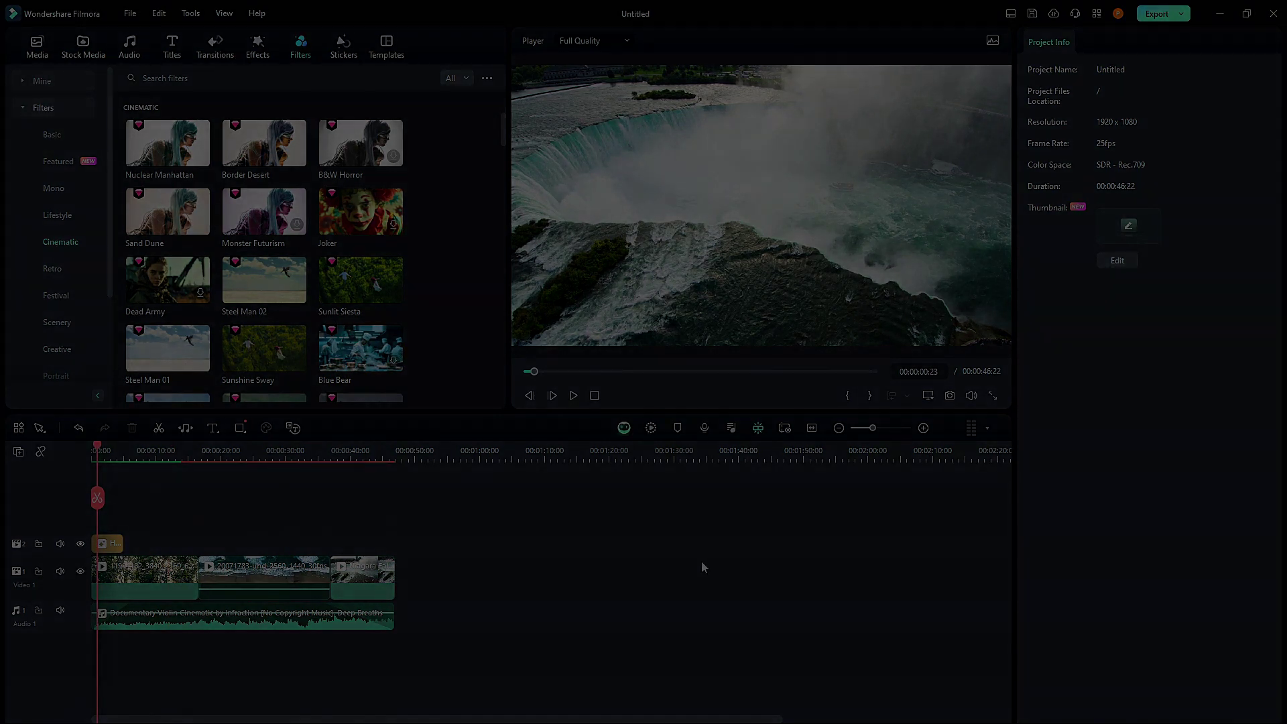